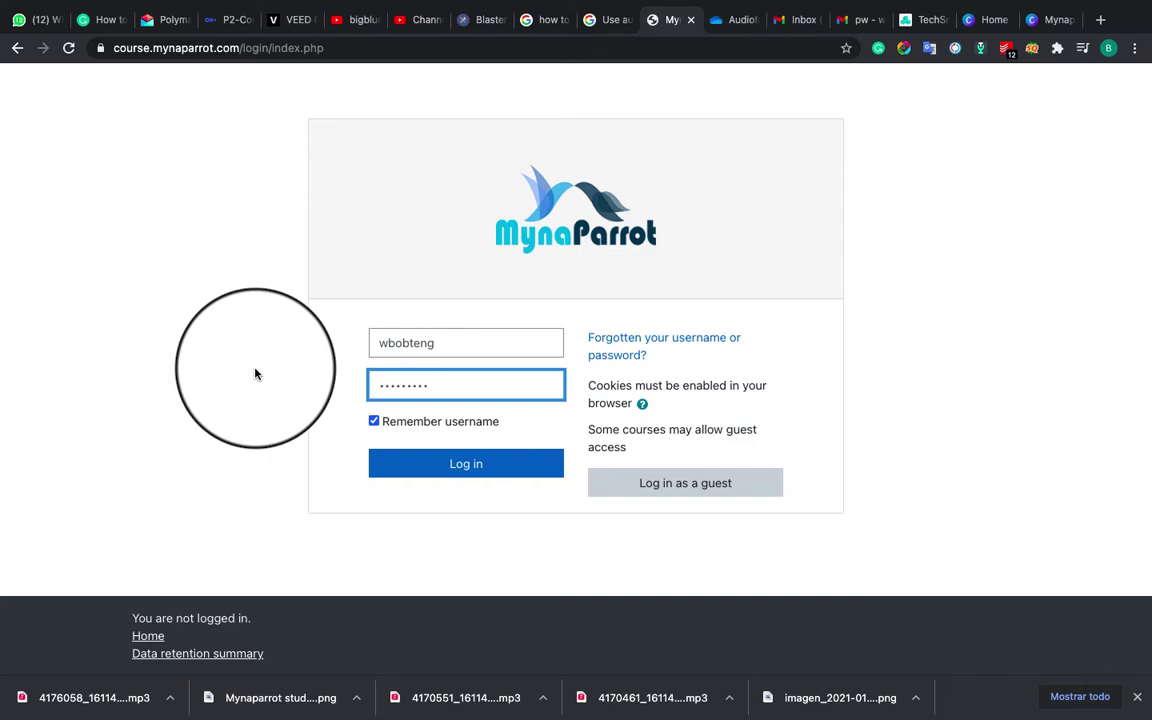
Log in to the MynaParrot Moodle site using the already-filled saved credentials
click(483, 465)
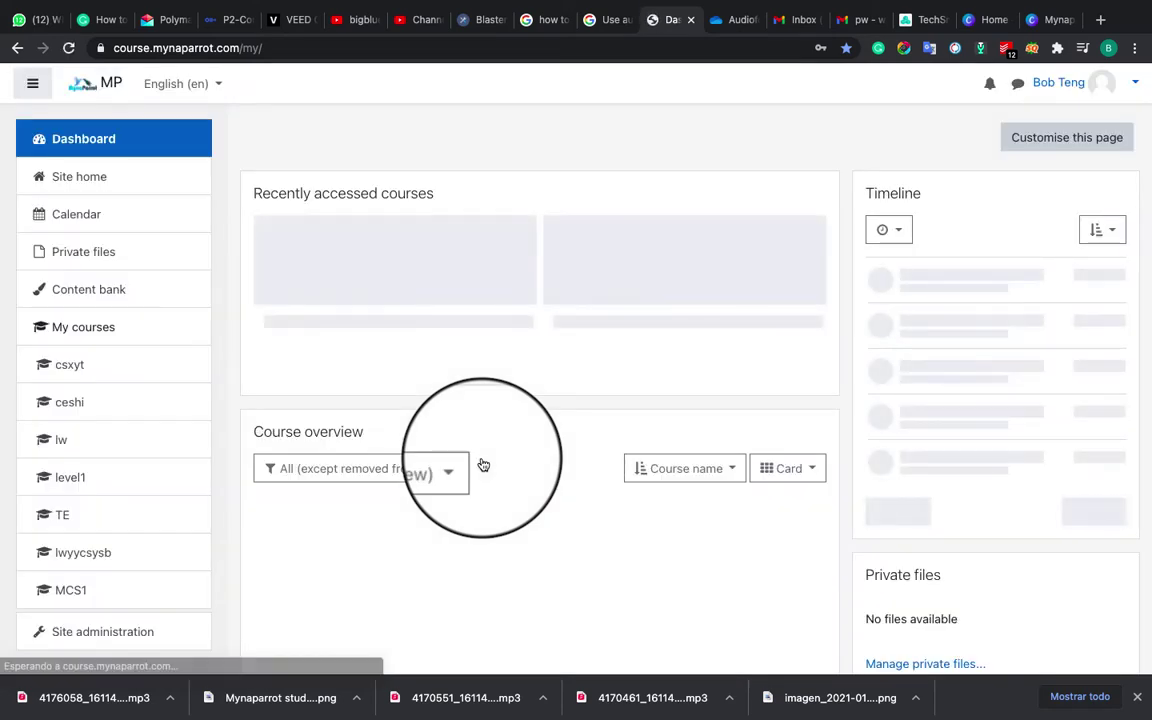
Go to Site administration > Plugins and open BigBlueButtonBN under Activity modules
scroll(242, 496, down, 1)
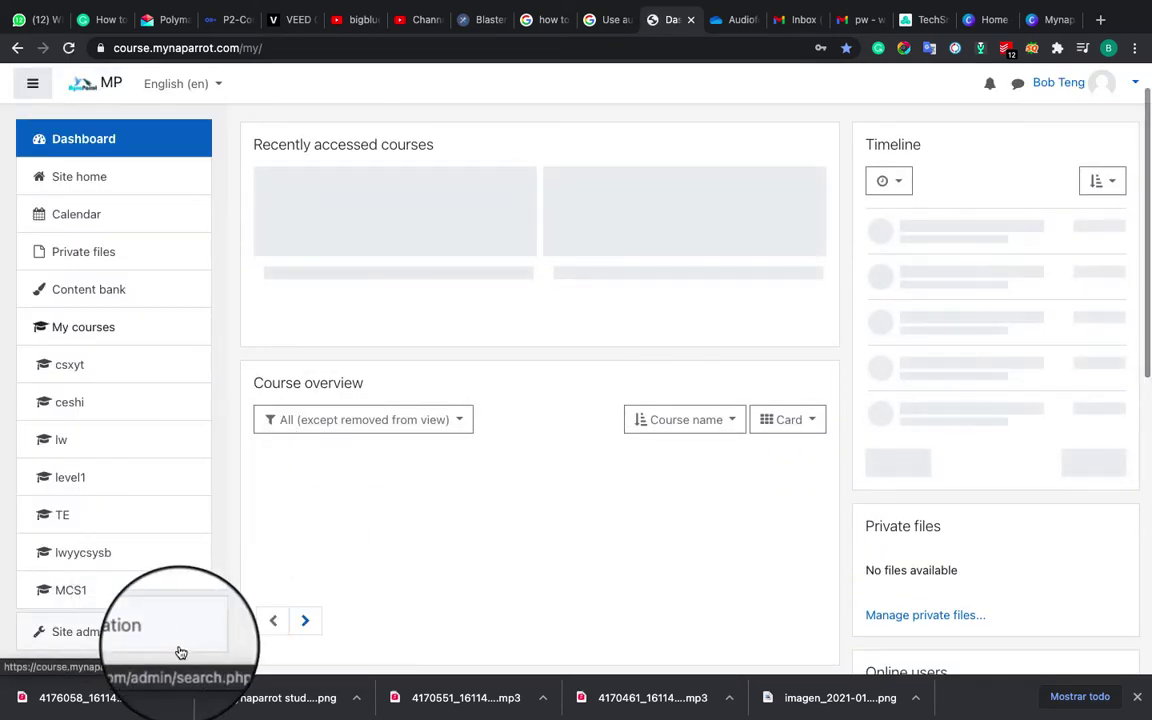
click(138, 643)
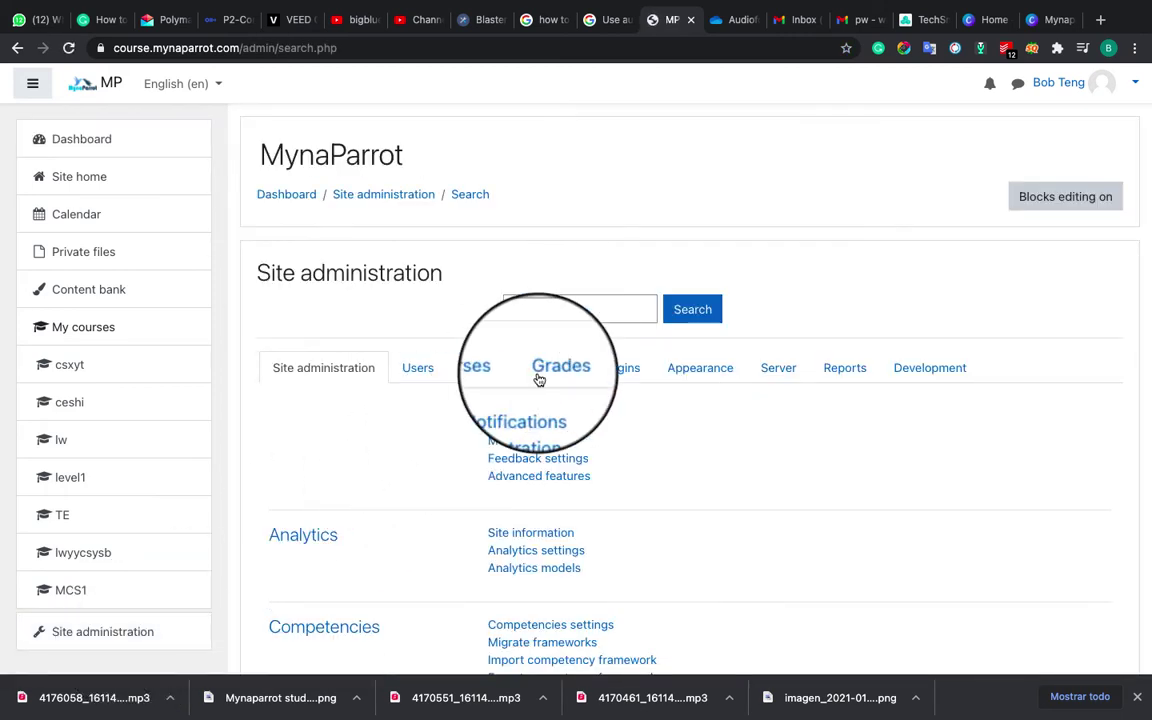
click(620, 369)
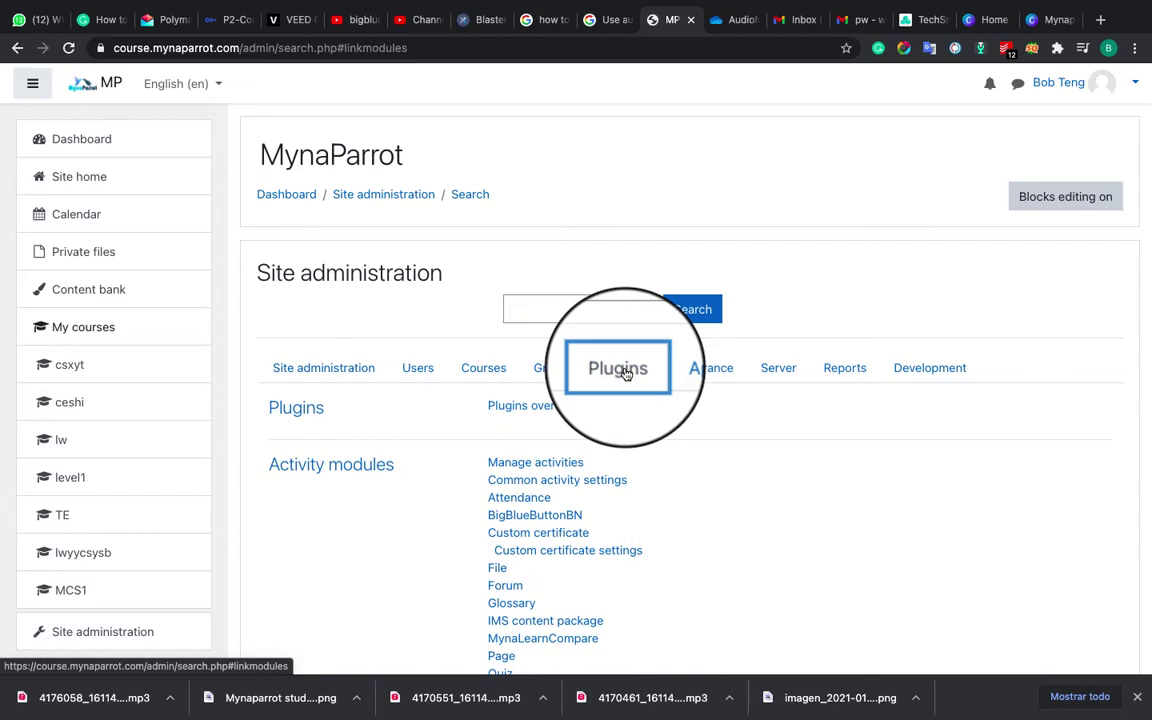
click(555, 518)
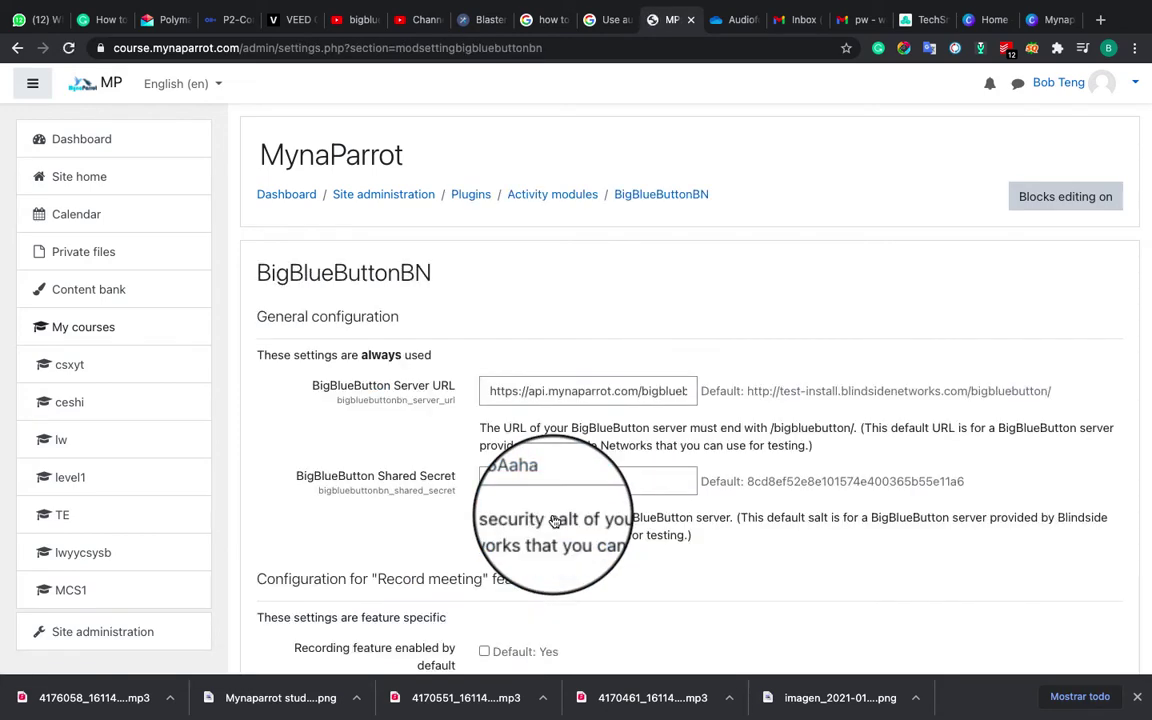
Empty the Server URL and Shared Secret fields, dismissing the browser's saved-value suggestions
scroll(554, 521, down, 3)
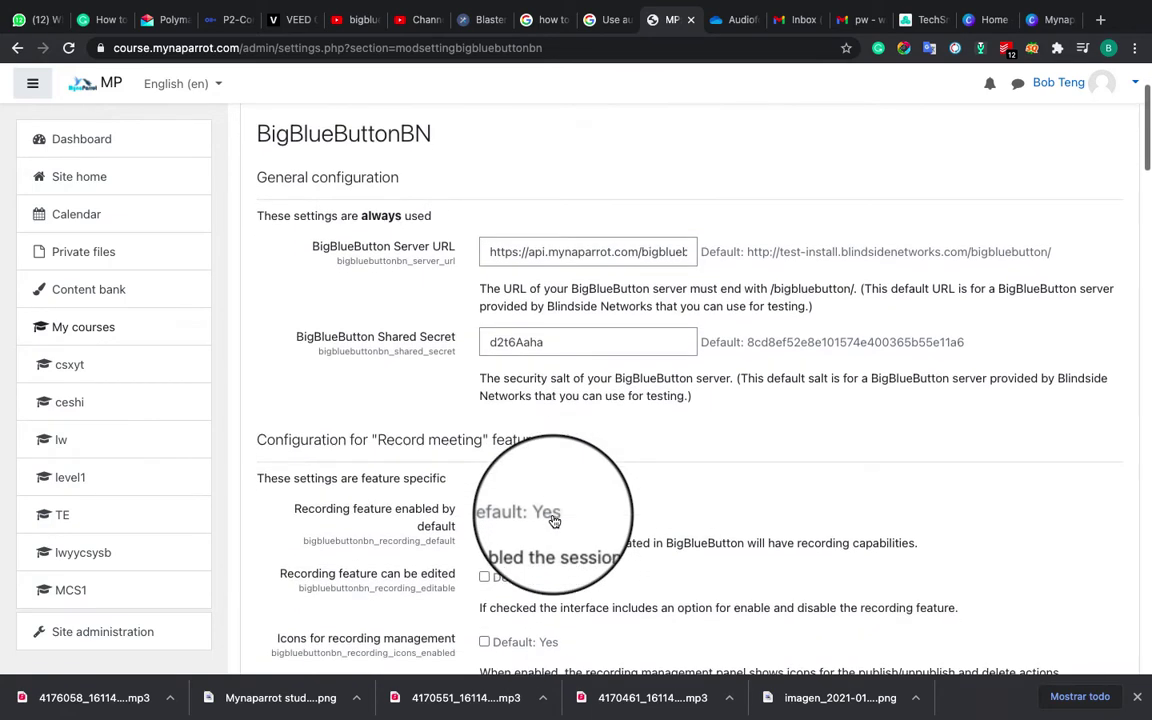
scroll(555, 521, down, 2)
scroll(555, 521, up, 3)
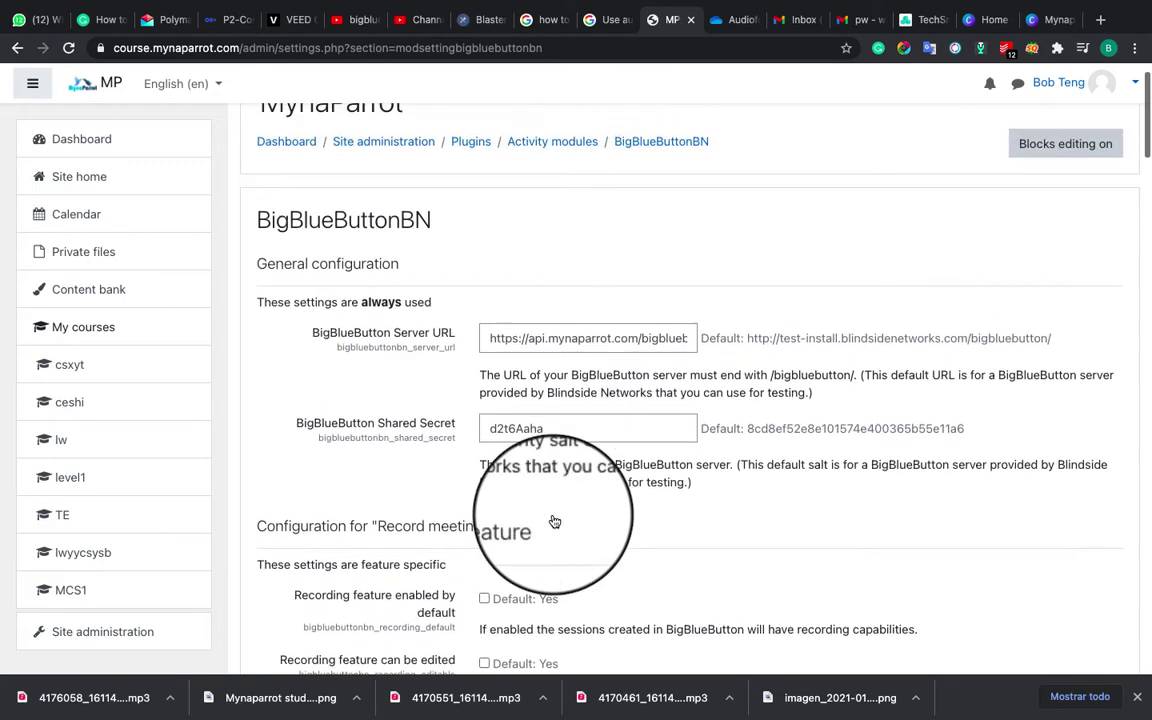
scroll(554, 521, up, 1)
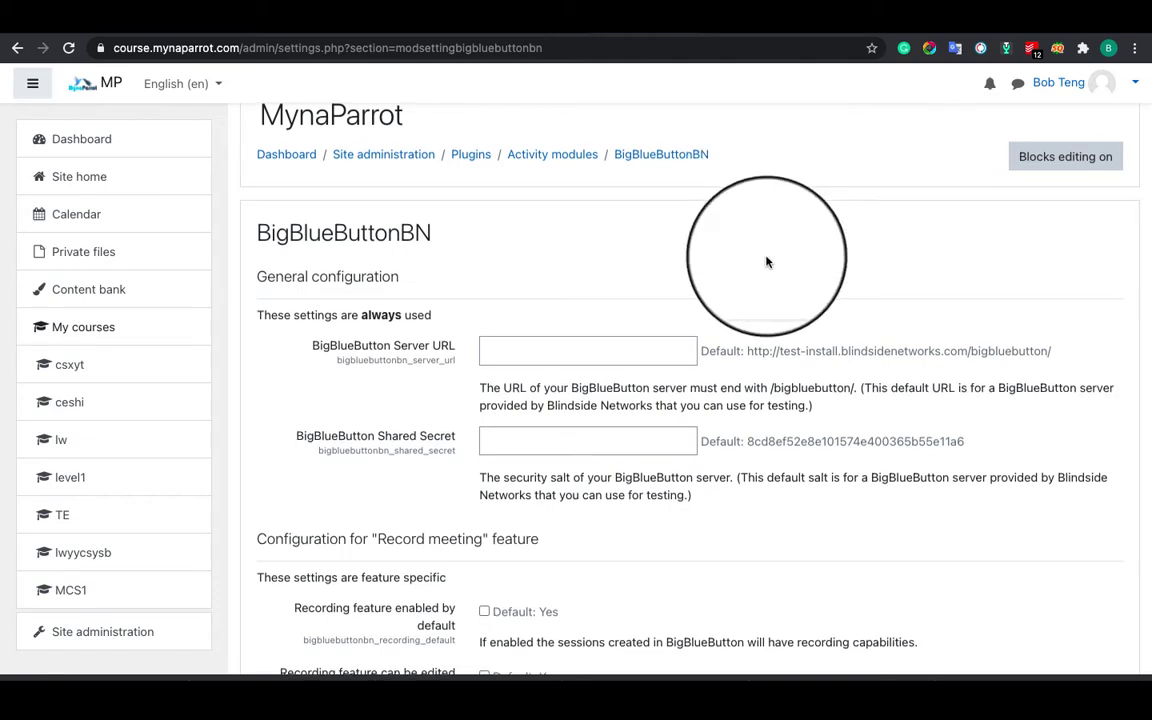
scroll(766, 257, down, 2)
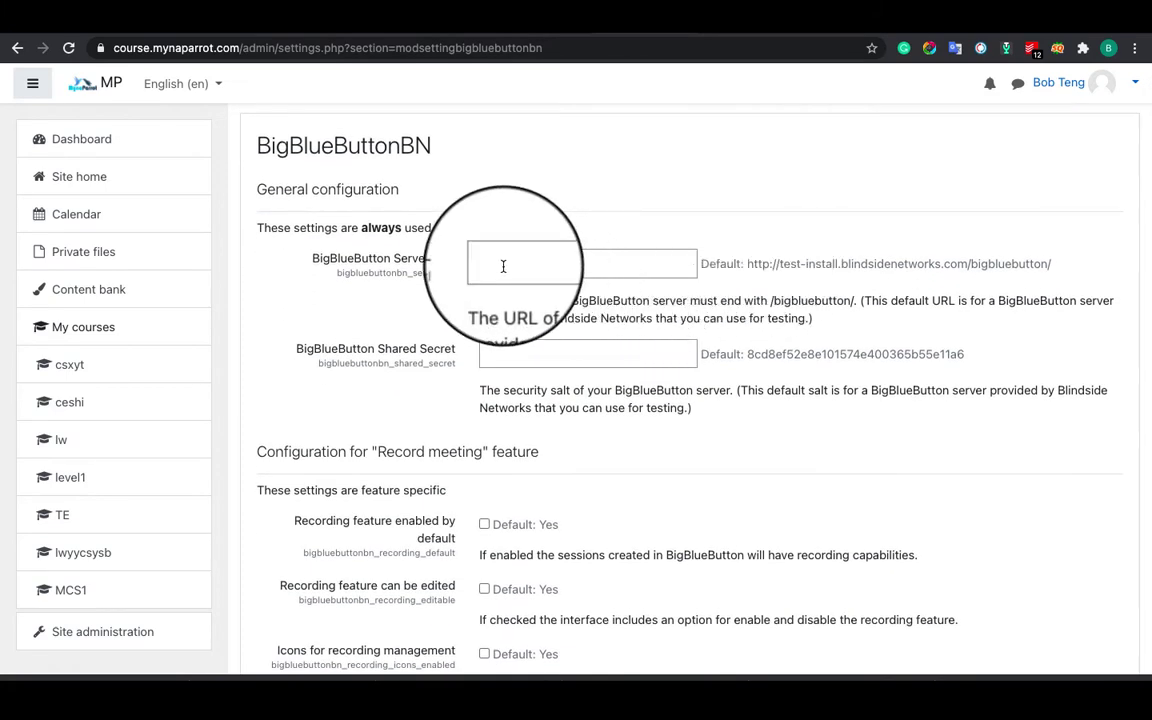
click(499, 261)
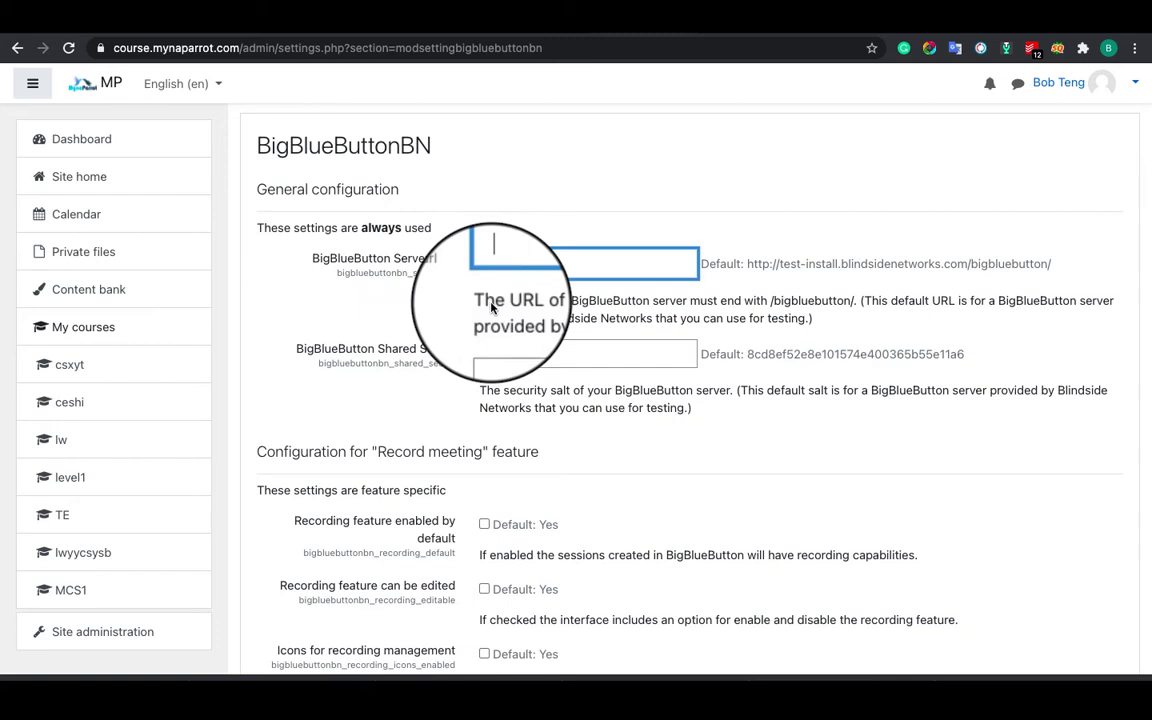
click(514, 352)
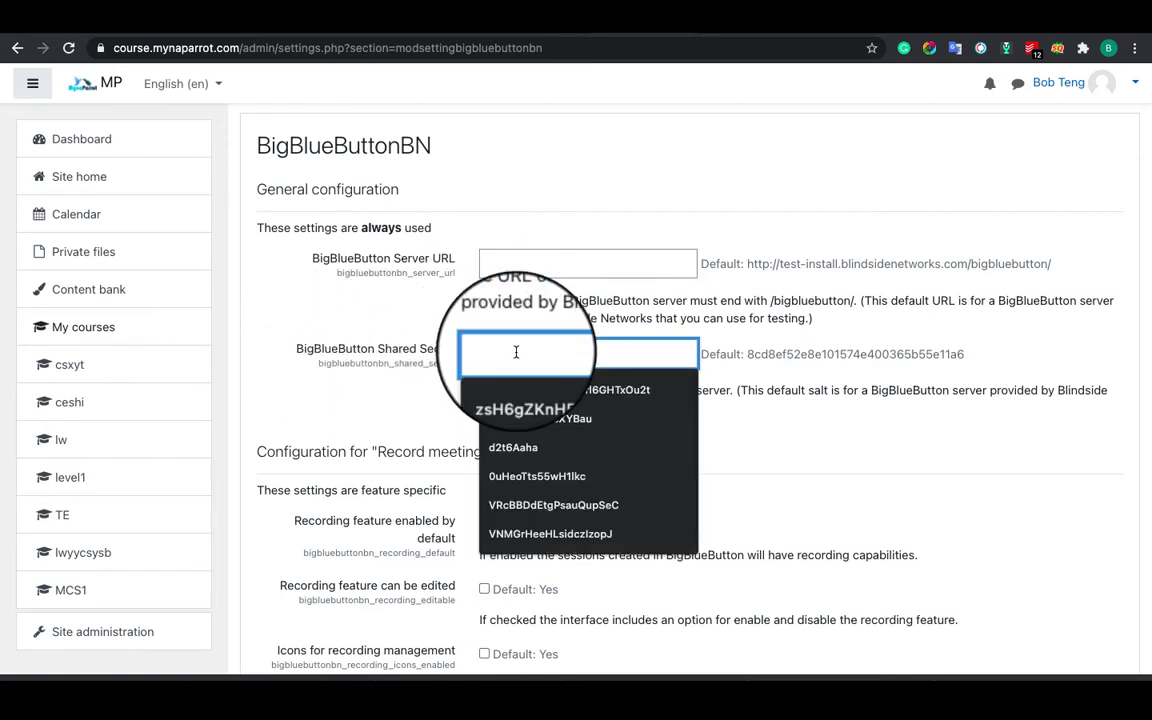
click(415, 337)
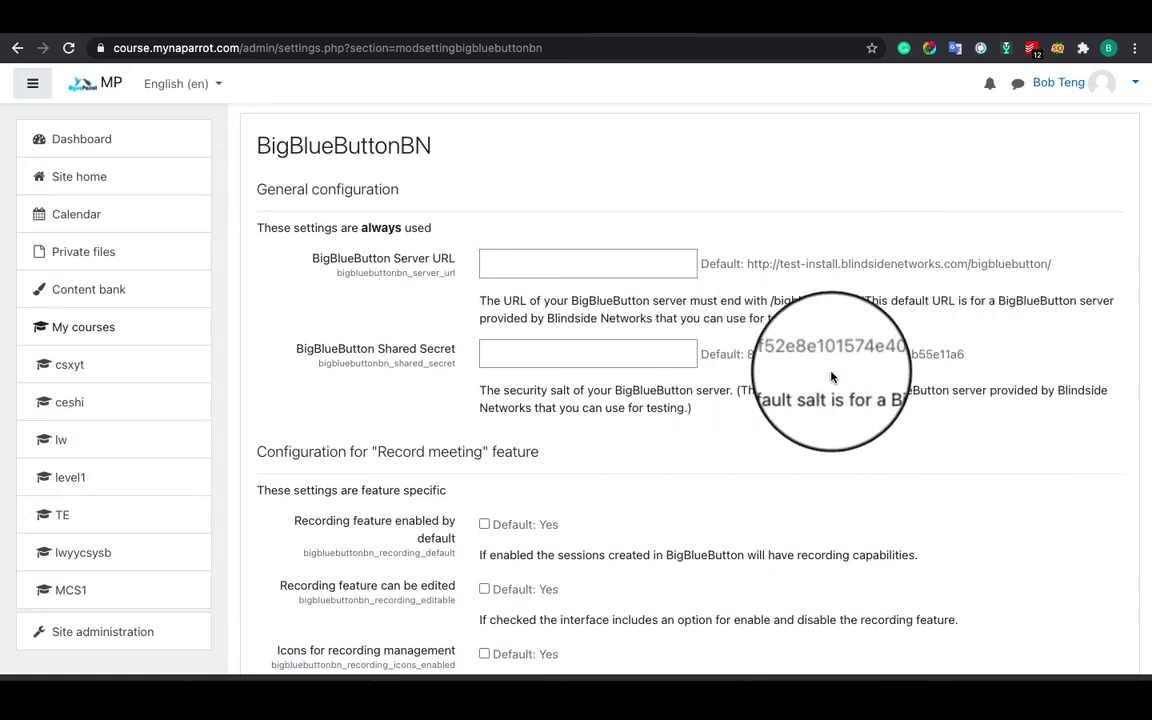
scroll(822, 372, up, 1)
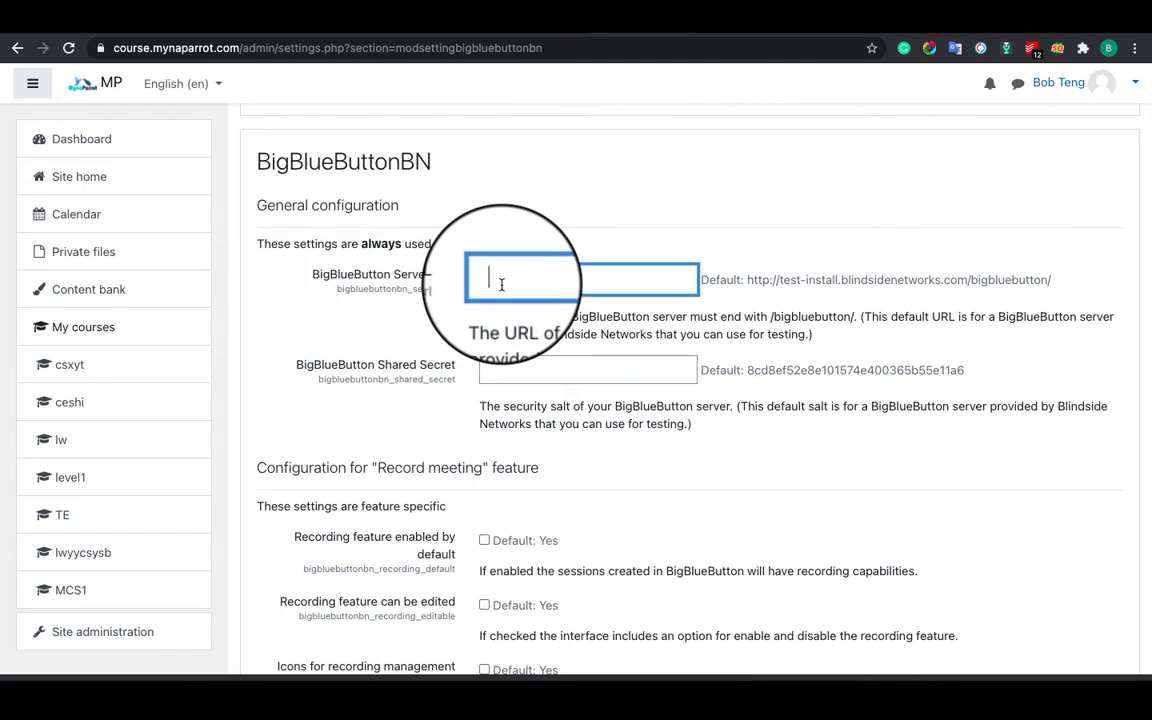
click(492, 364)
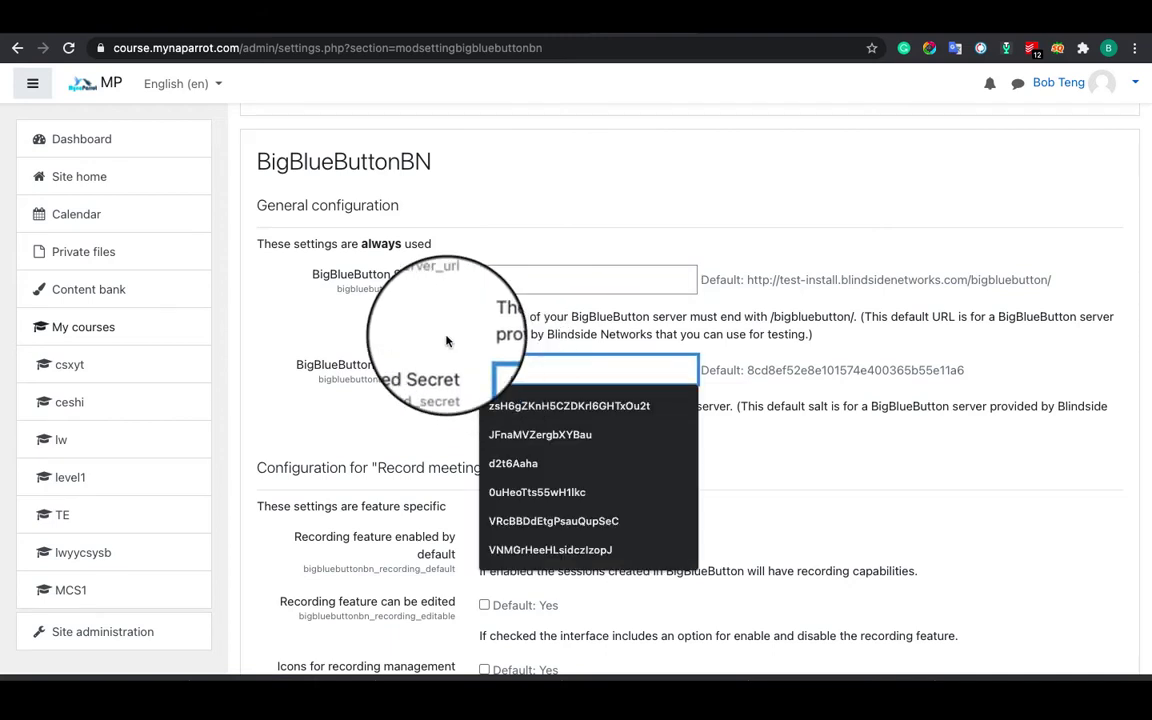
click(380, 335)
scroll(447, 342, down, 1)
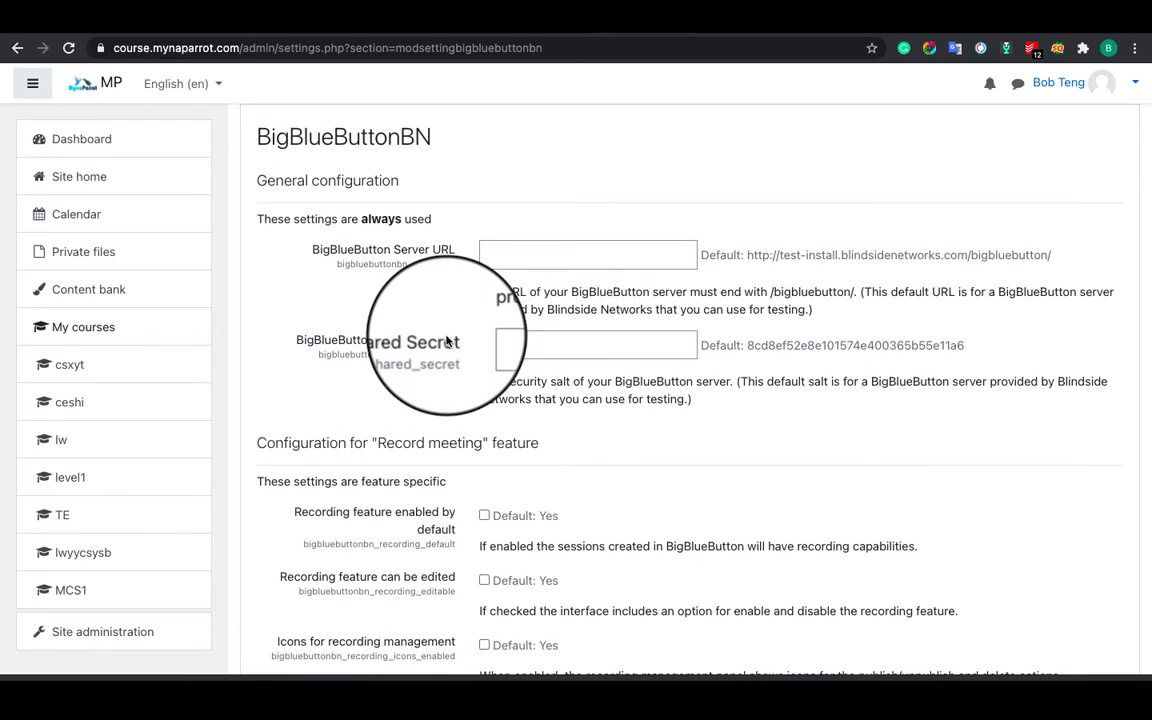
scroll(447, 342, up, 1)
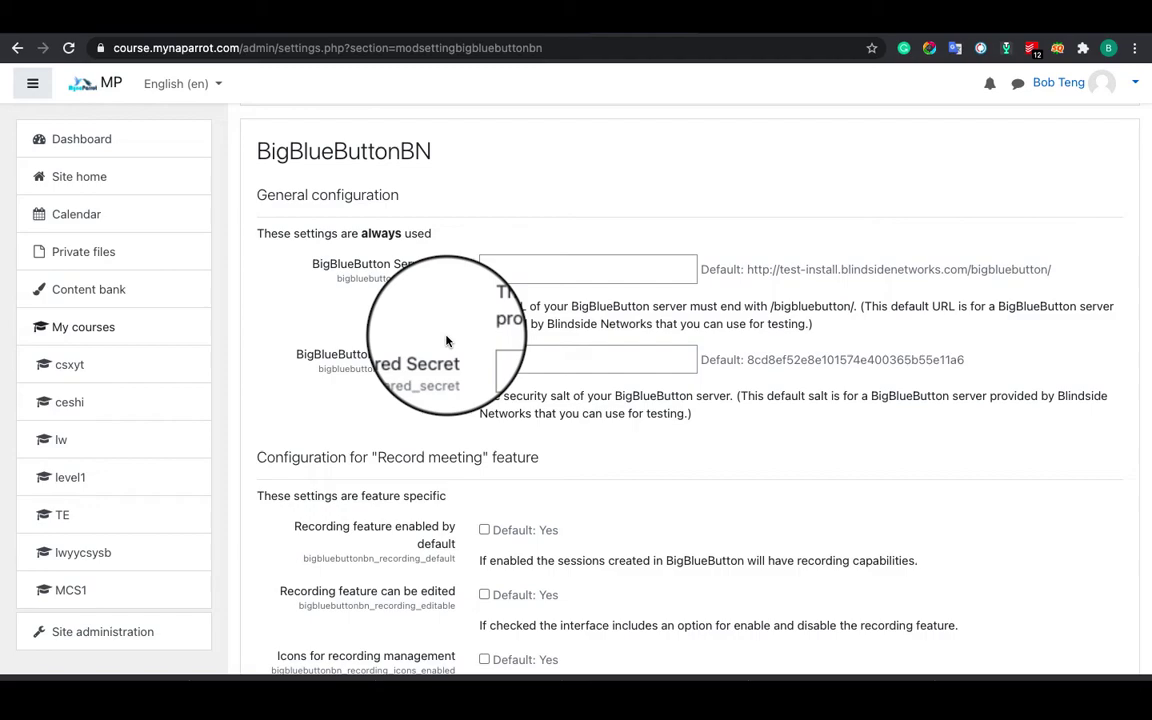
Scroll down to the recording settings and tick 'Recording feature can be edited'
scroll(604, 464, down, 3)
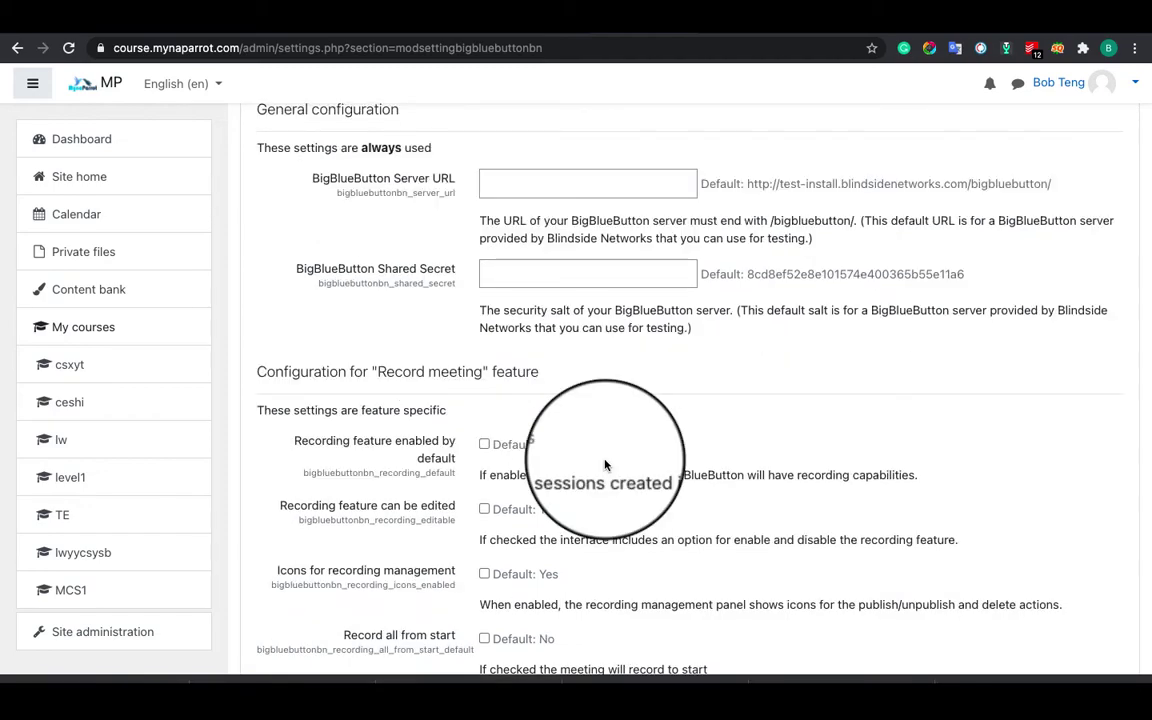
scroll(604, 464, down, 5)
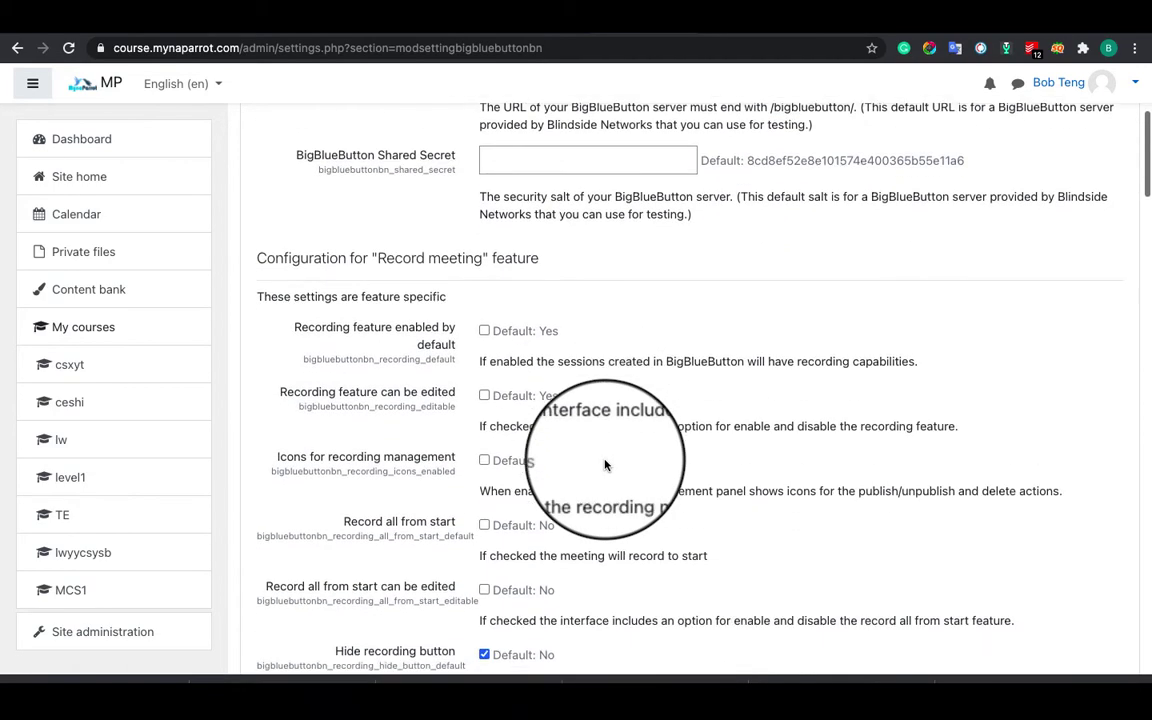
scroll(604, 464, down, 2)
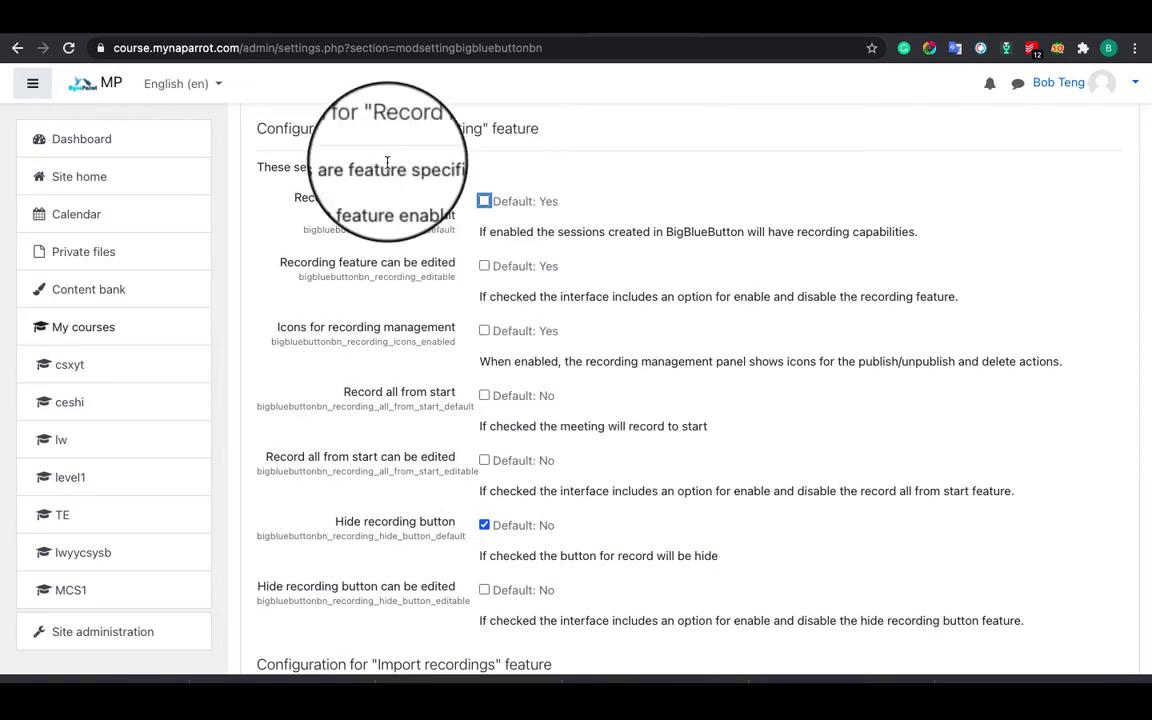
drag(258, 128, 546, 133)
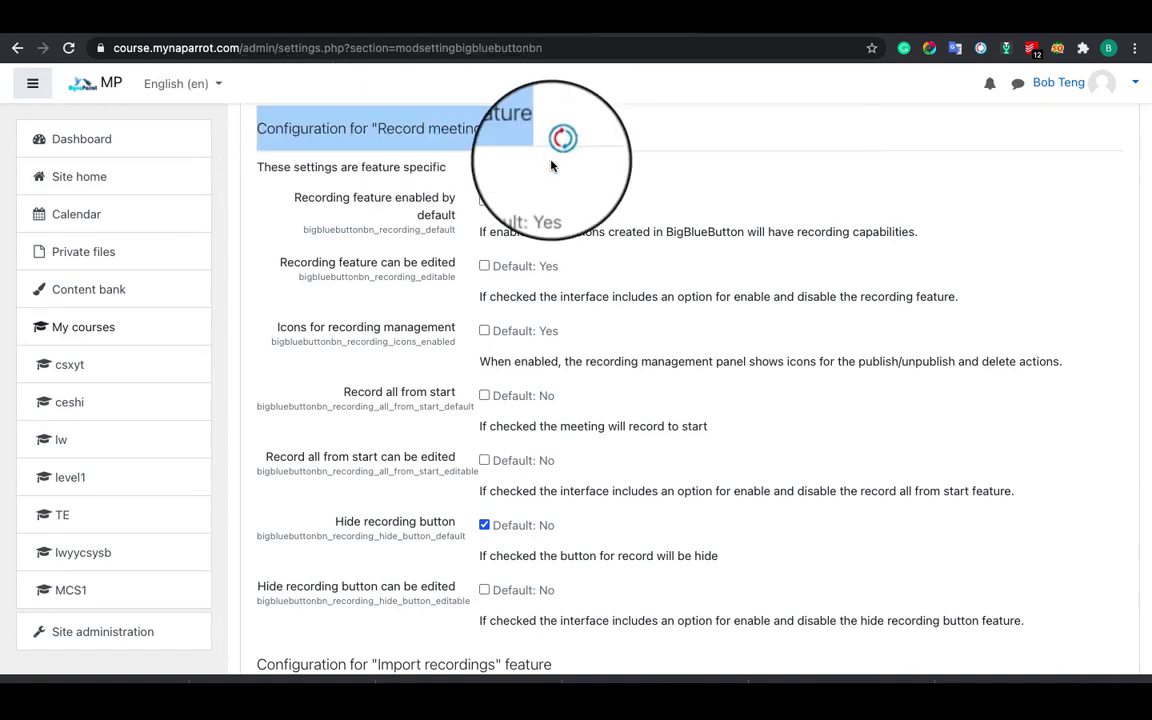
click(592, 208)
scroll(559, 185, down, 1)
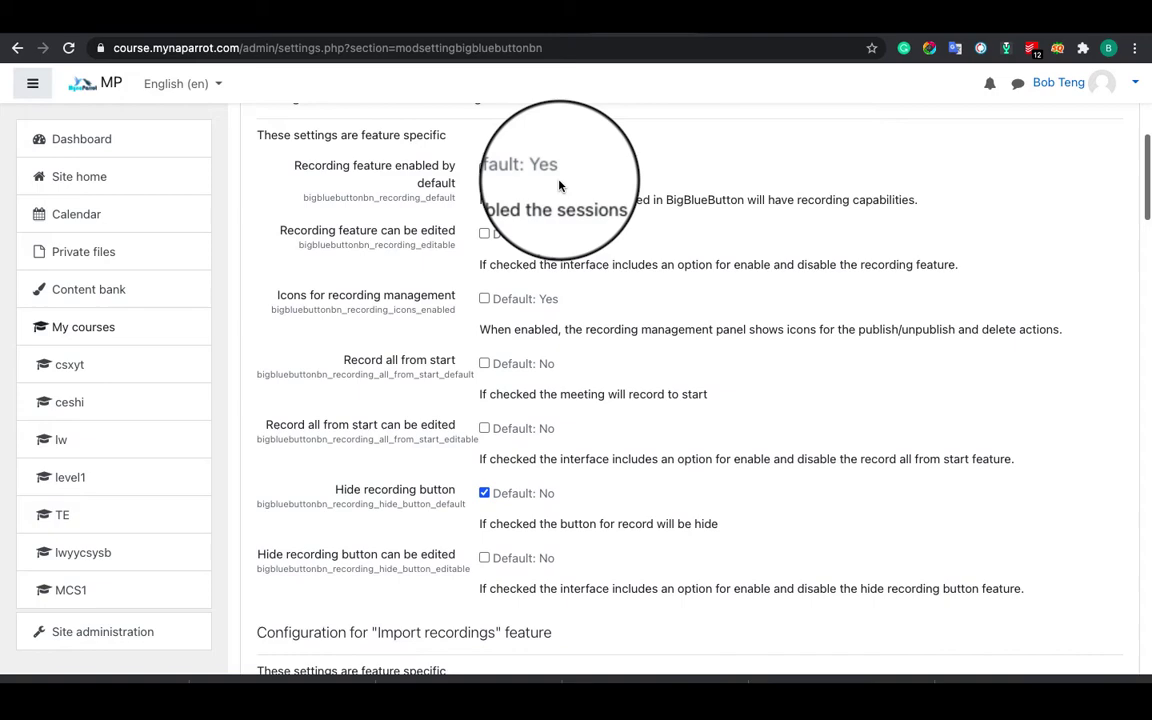
scroll(559, 185, down, 2)
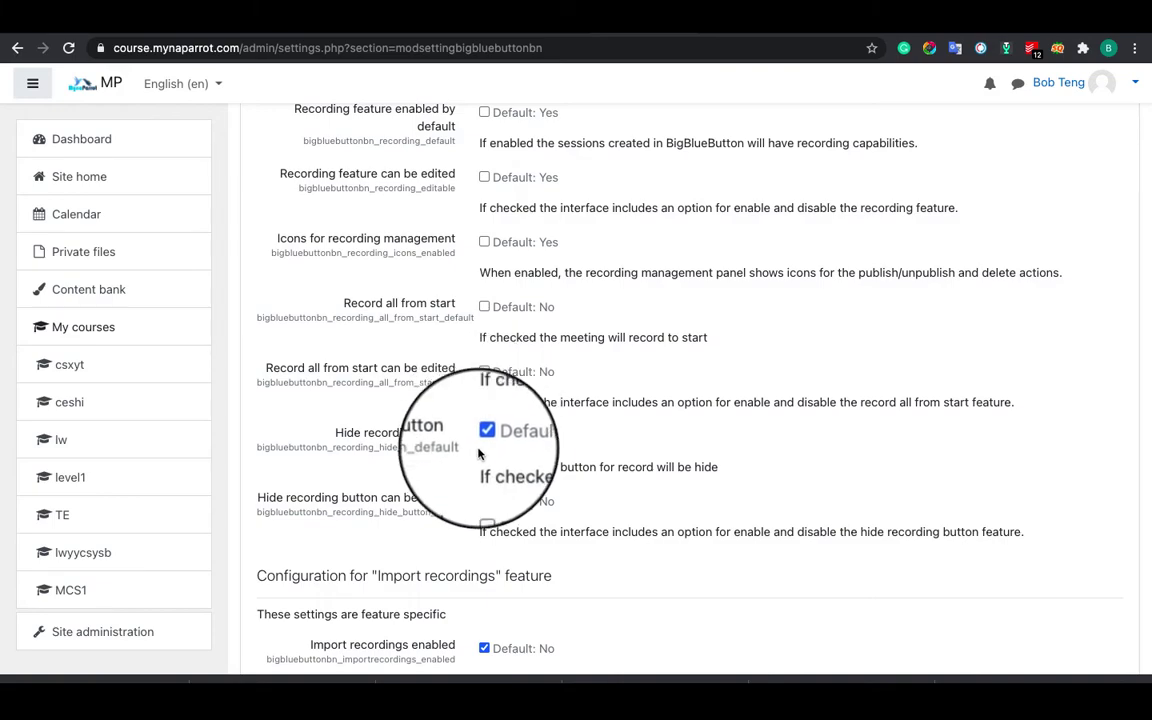
scroll(480, 440, down, 2)
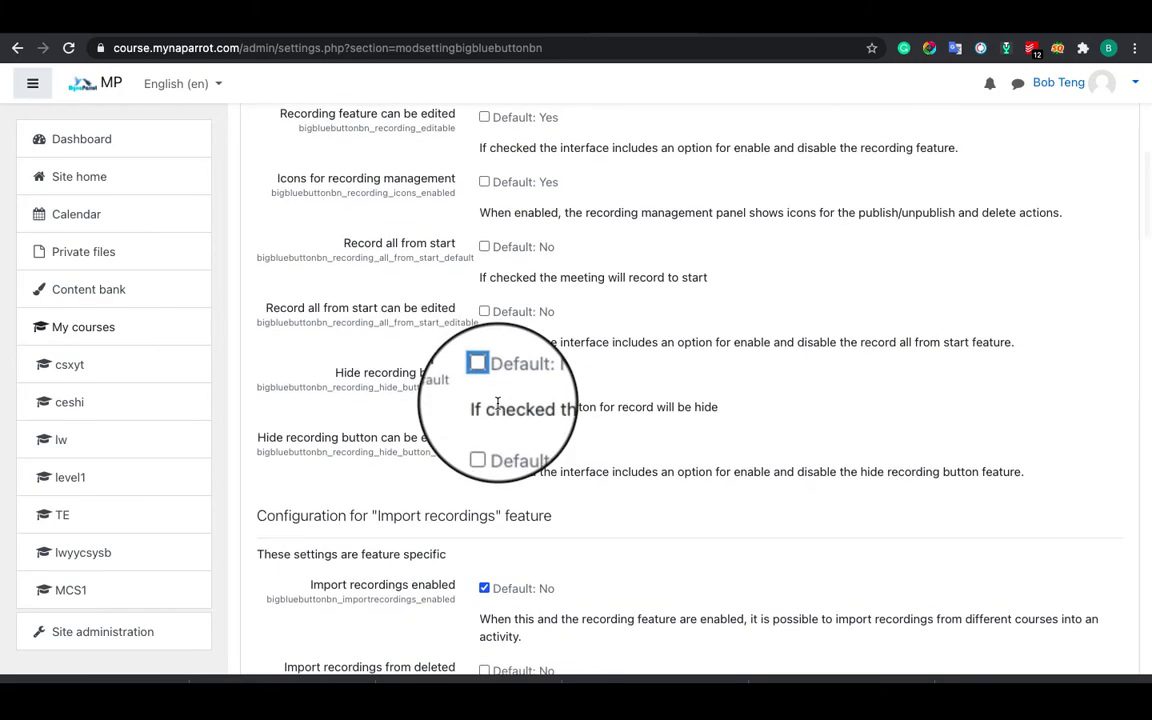
scroll(497, 403, up, 2)
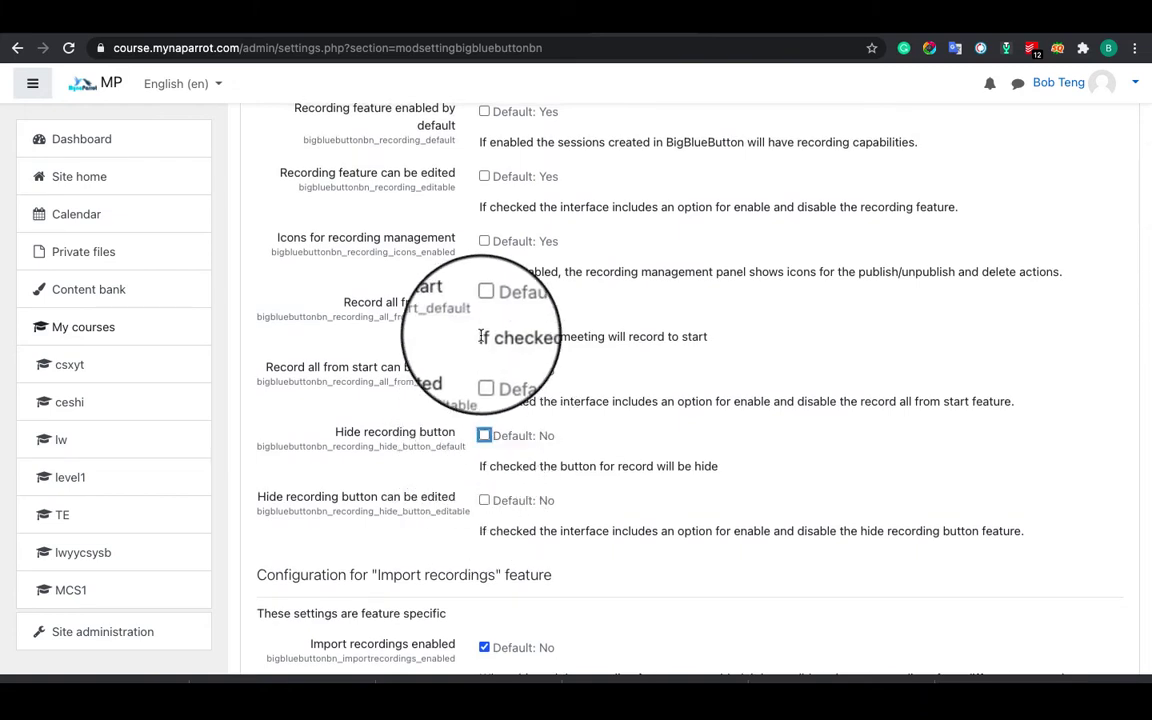
scroll(472, 330, down, 1)
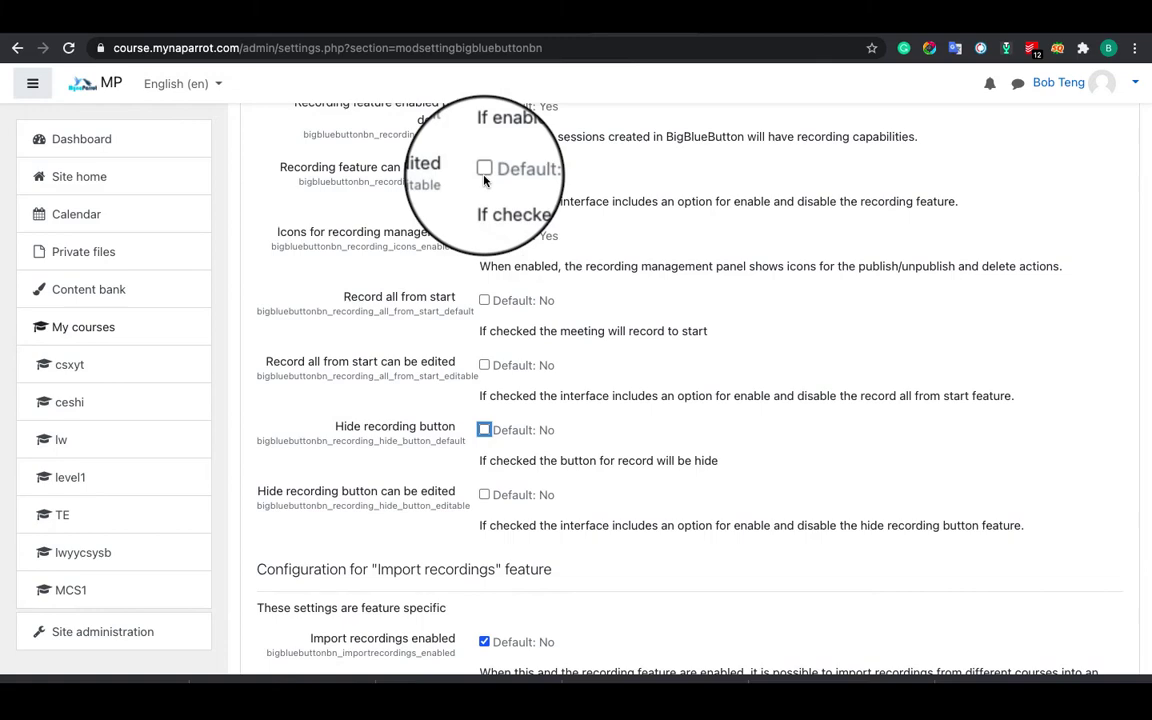
click(484, 170)
scroll(476, 310, down, 3)
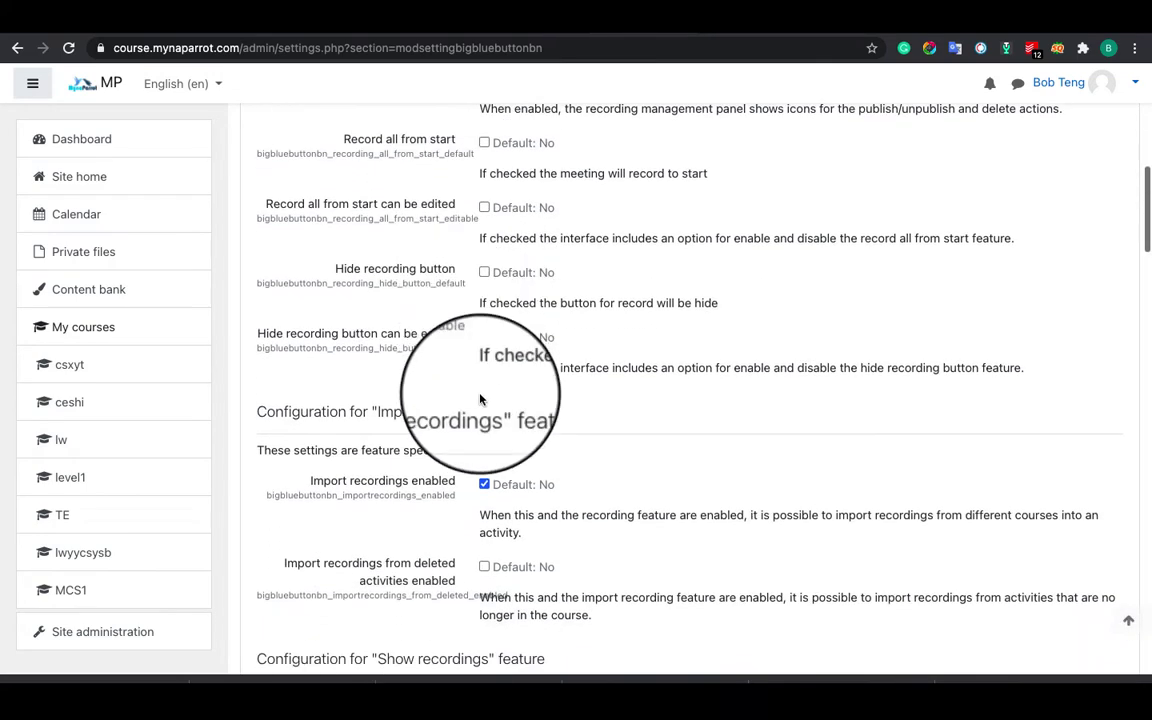
drag(554, 411, 263, 413)
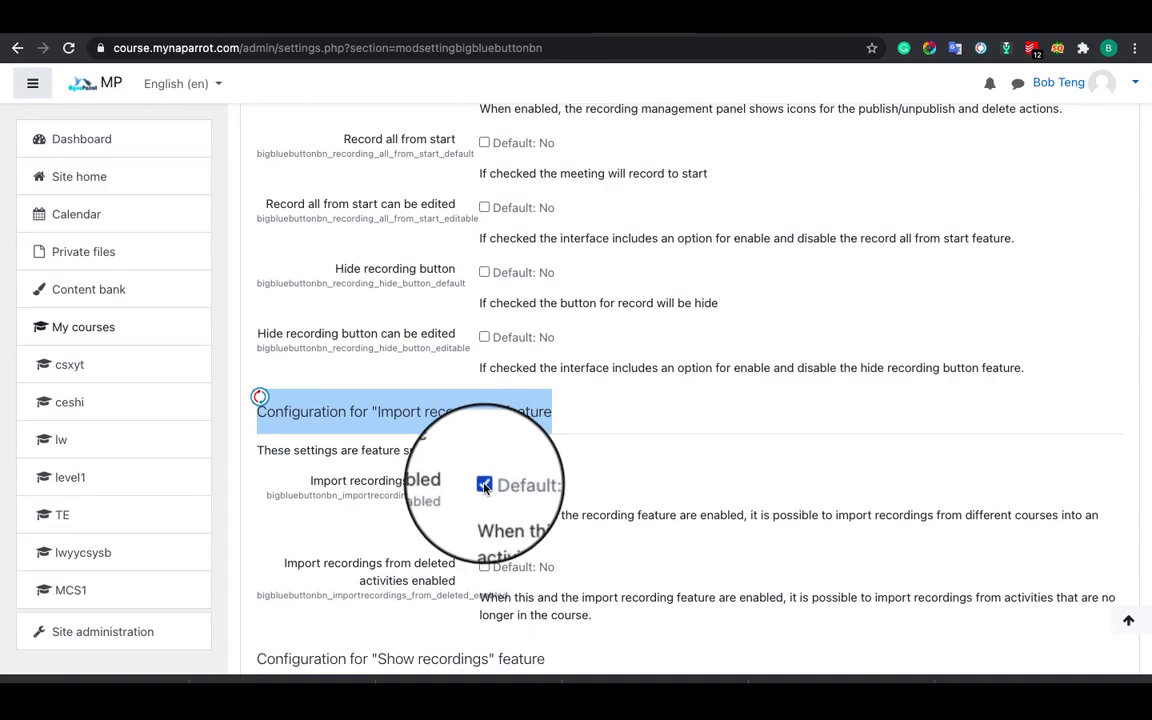
scroll(484, 487, down, 5)
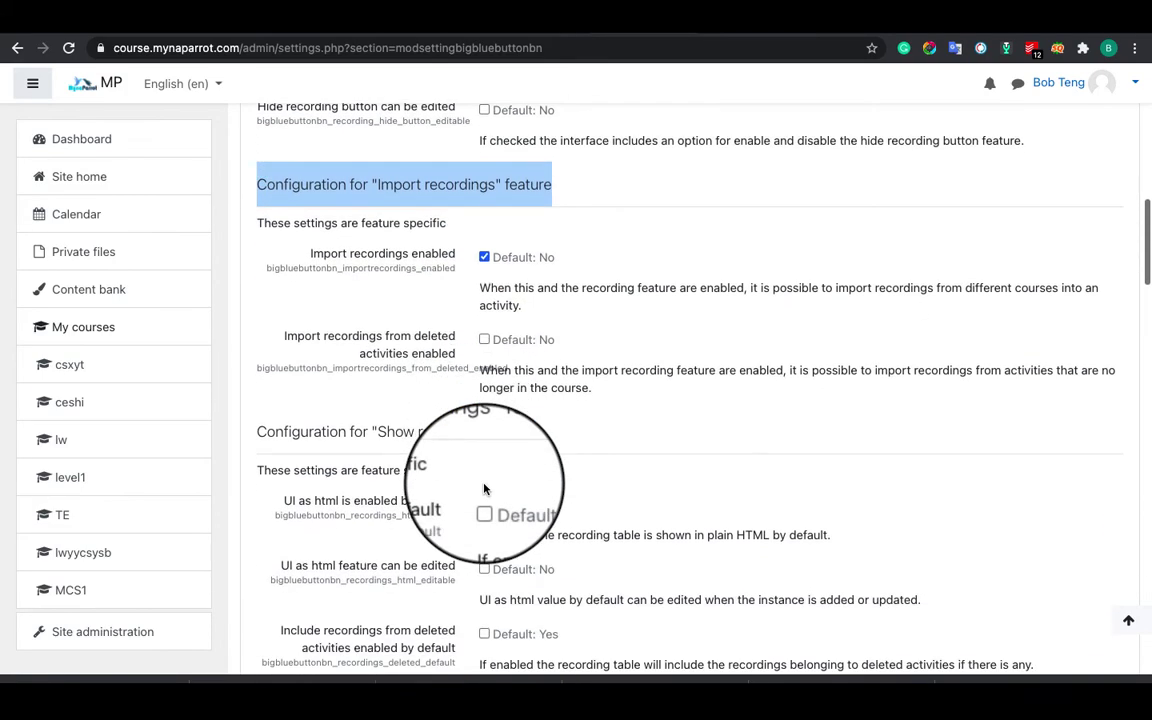
scroll(484, 487, down, 1)
drag(545, 398, 236, 403)
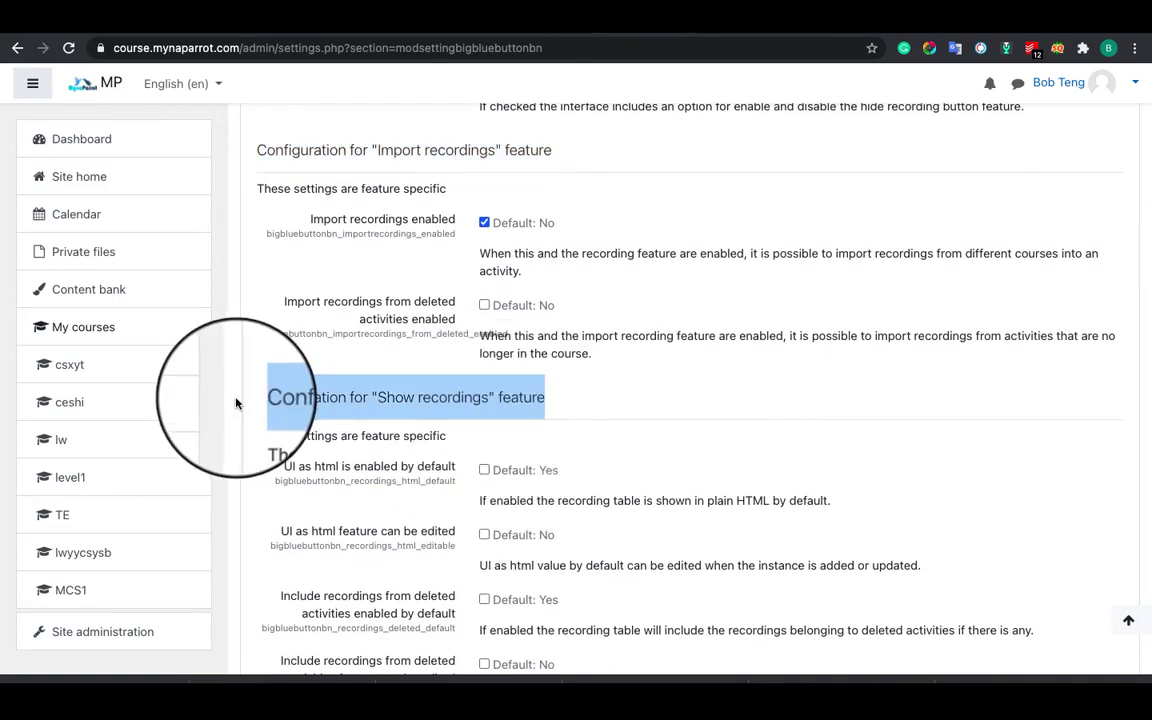
scroll(355, 419, down, 2)
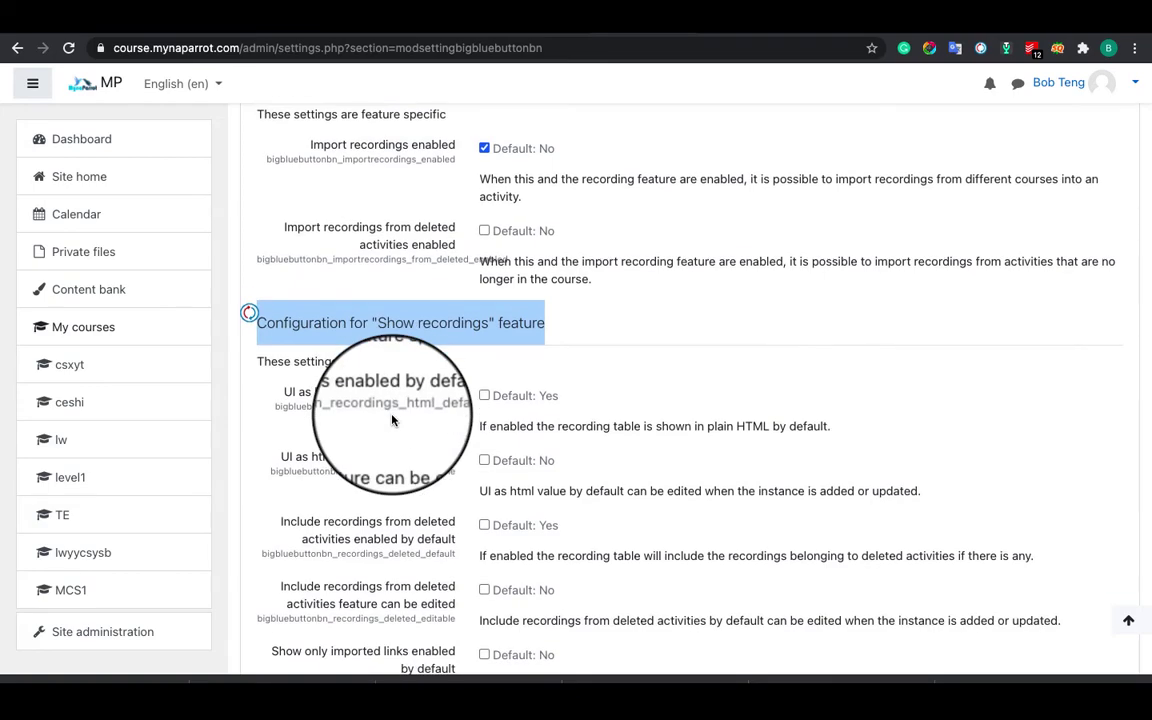
scroll(392, 420, down, 3)
scroll(392, 420, down, 5)
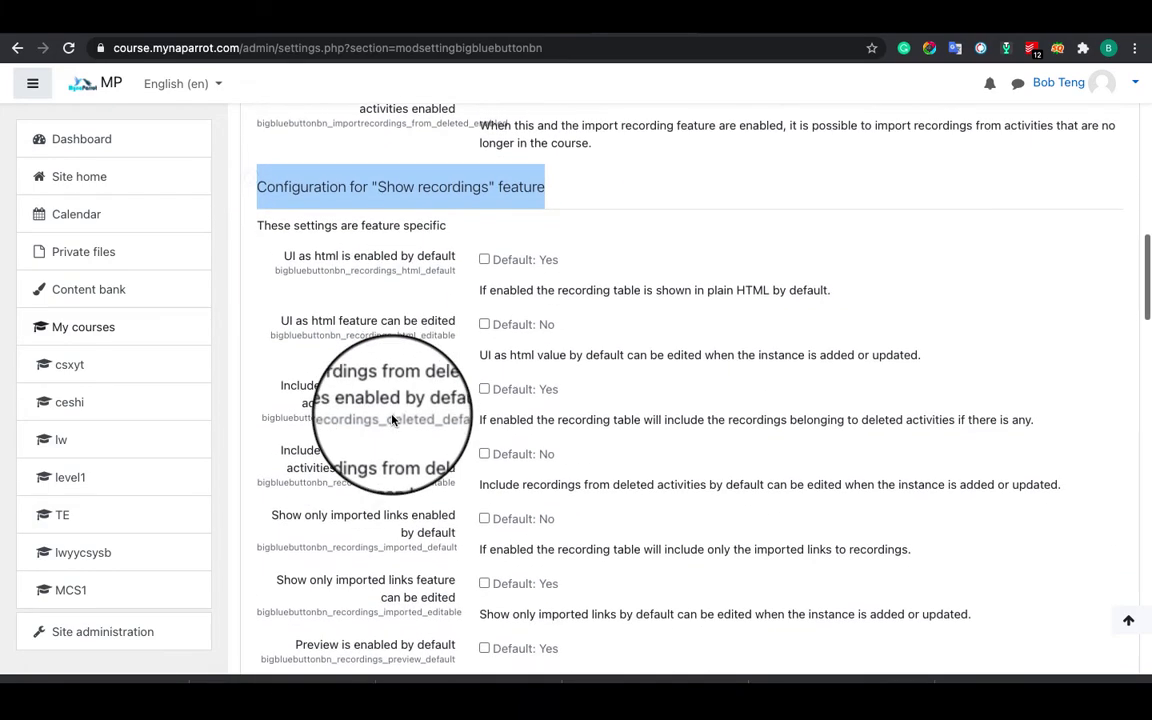
scroll(392, 420, down, 6)
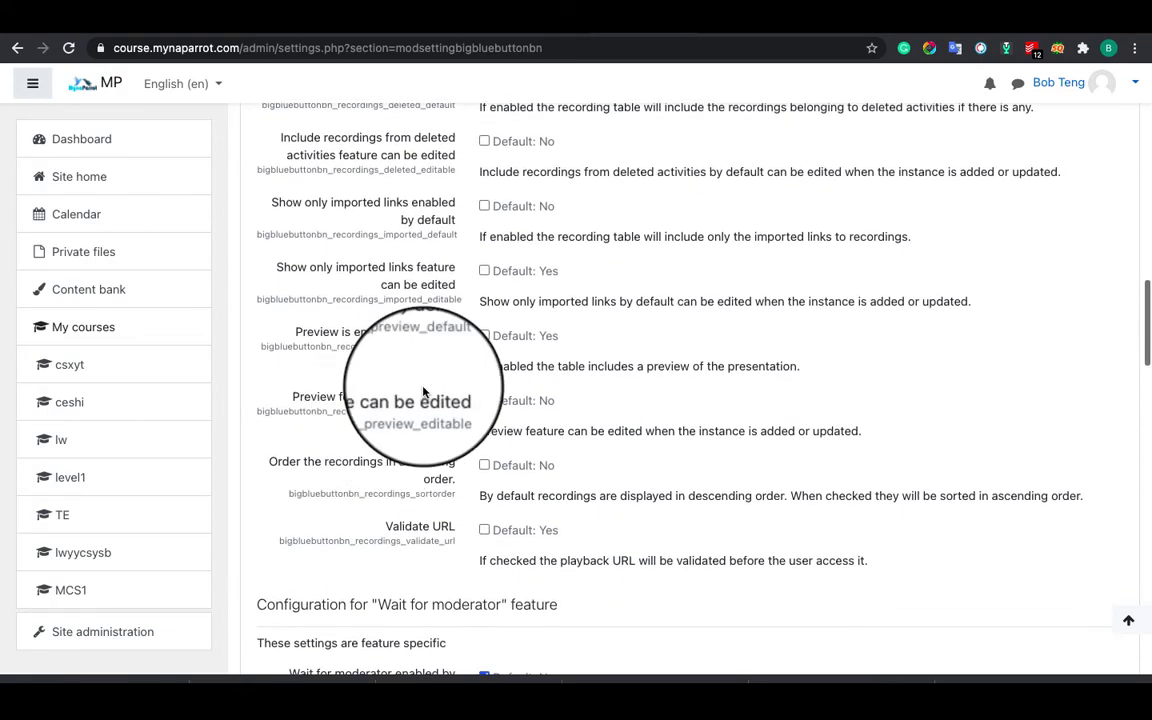
scroll(505, 457, down, 2)
scroll(505, 457, down, 4)
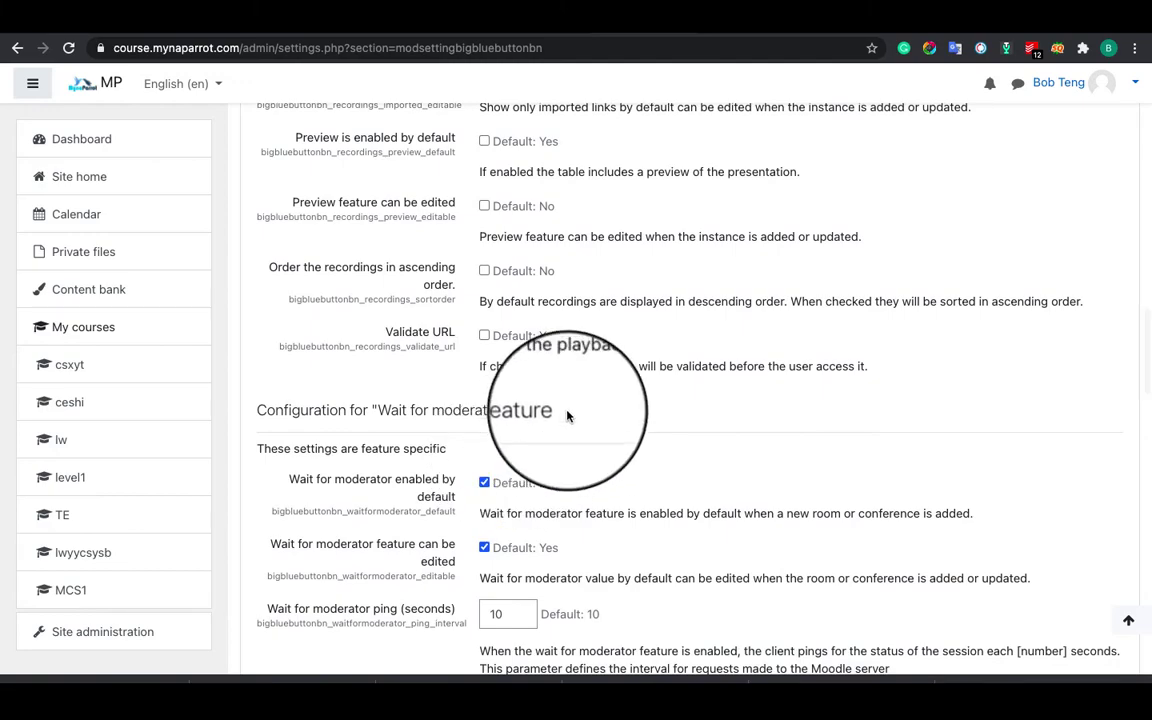
drag(558, 411, 254, 415)
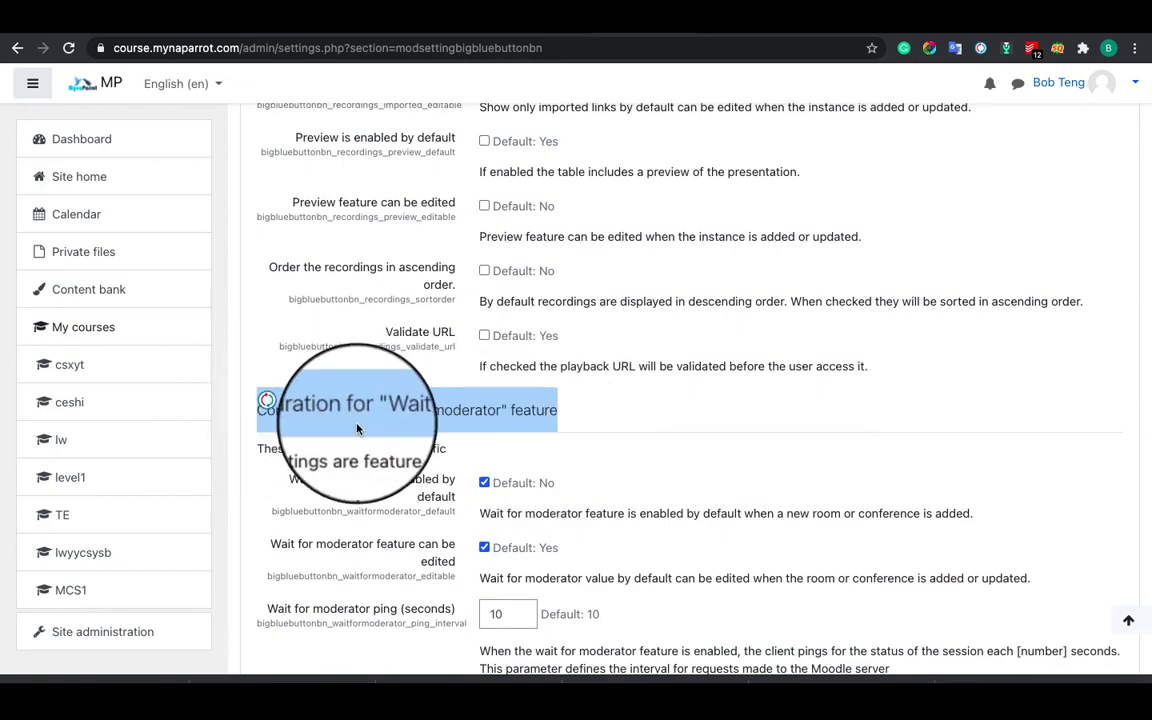
scroll(340, 400, down, 3)
scroll(368, 432, down, 3)
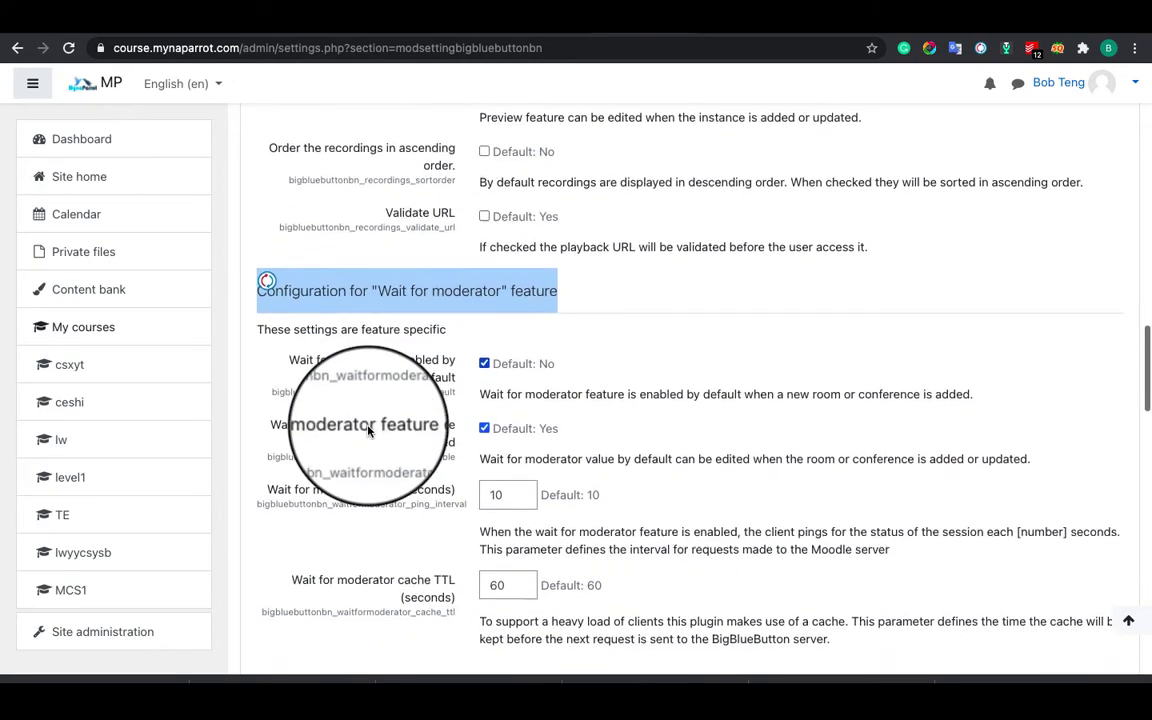
scroll(368, 432, down, 4)
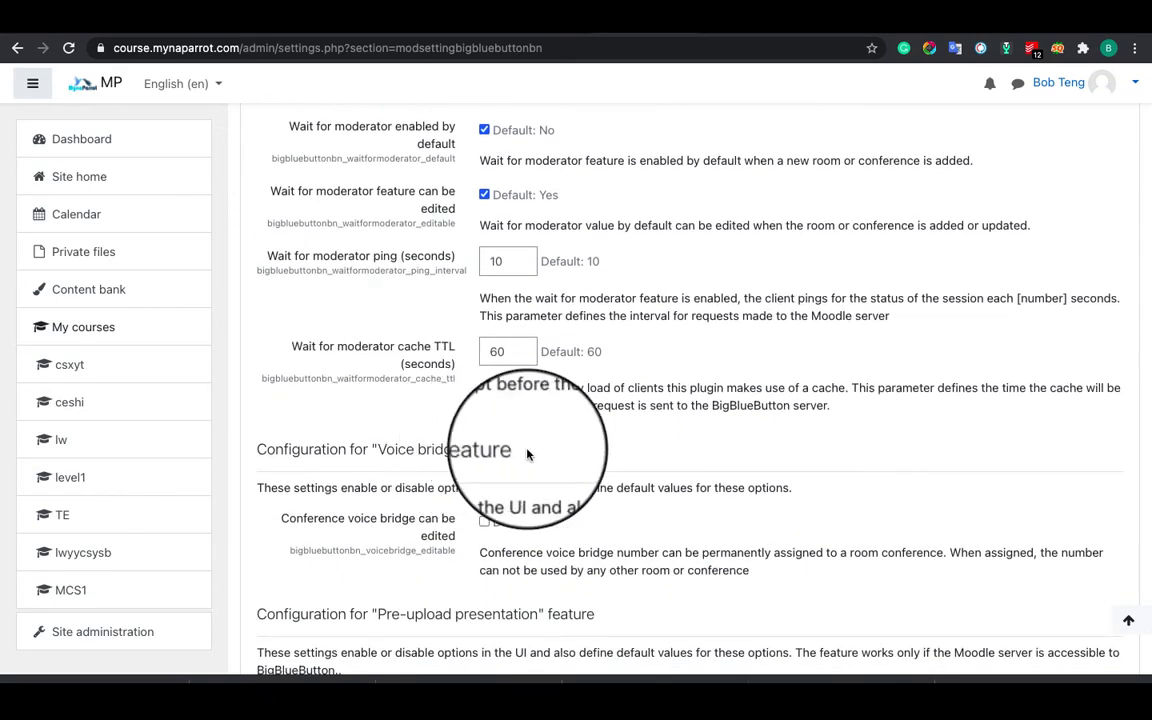
Tick 'Conference voice bridge can be edited' in the Voice bridge section
drag(518, 449, 257, 446)
scroll(382, 478, down, 2)
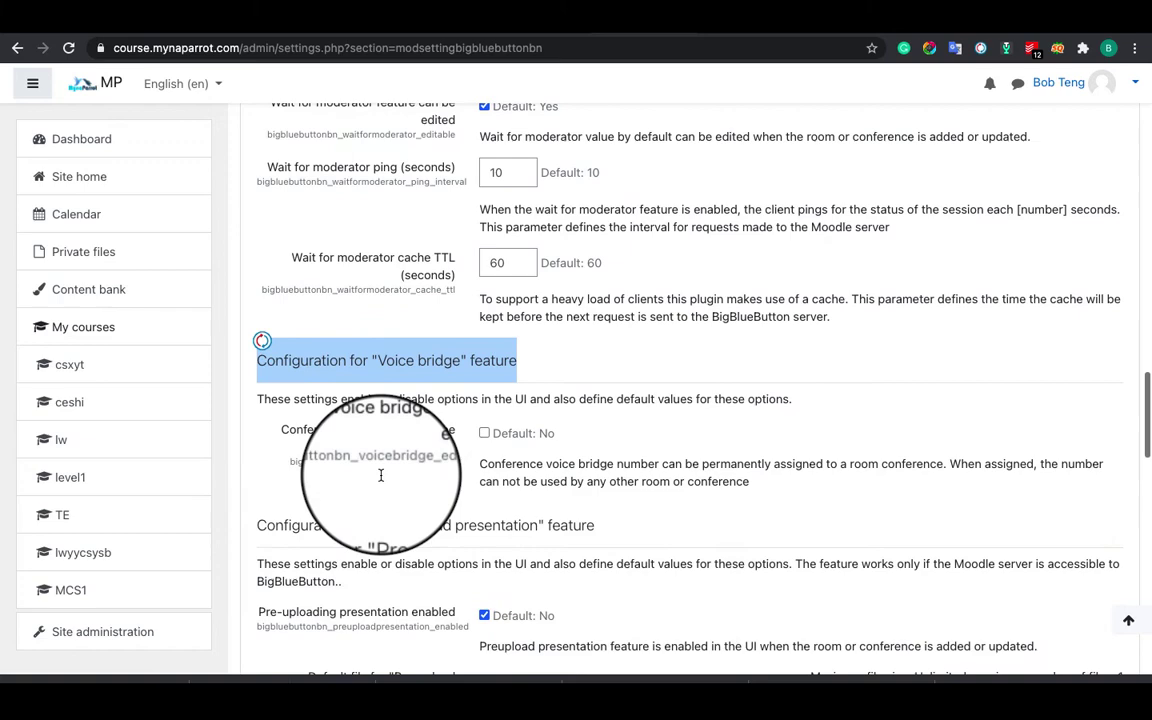
click(383, 472)
scroll(385, 470, down, 3)
scroll(385, 450, down, 3)
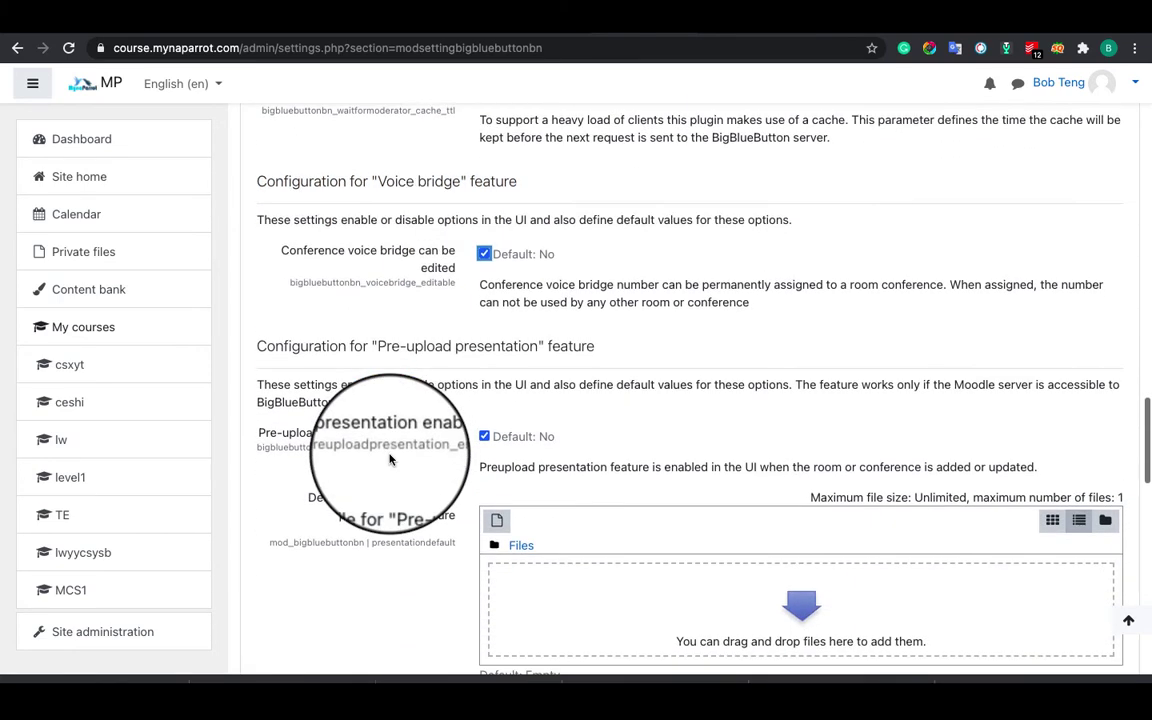
Open the Pre-upload presentation file picker and close it without uploading a file
drag(597, 285, 229, 283)
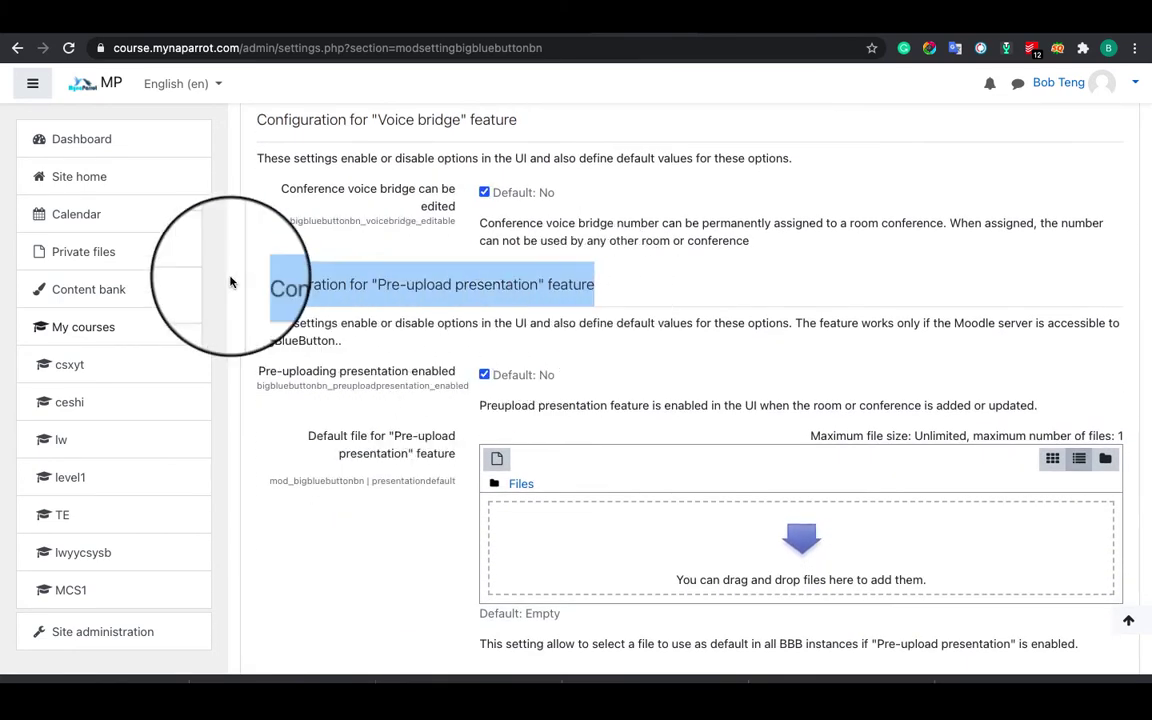
scroll(300, 310, down, 2)
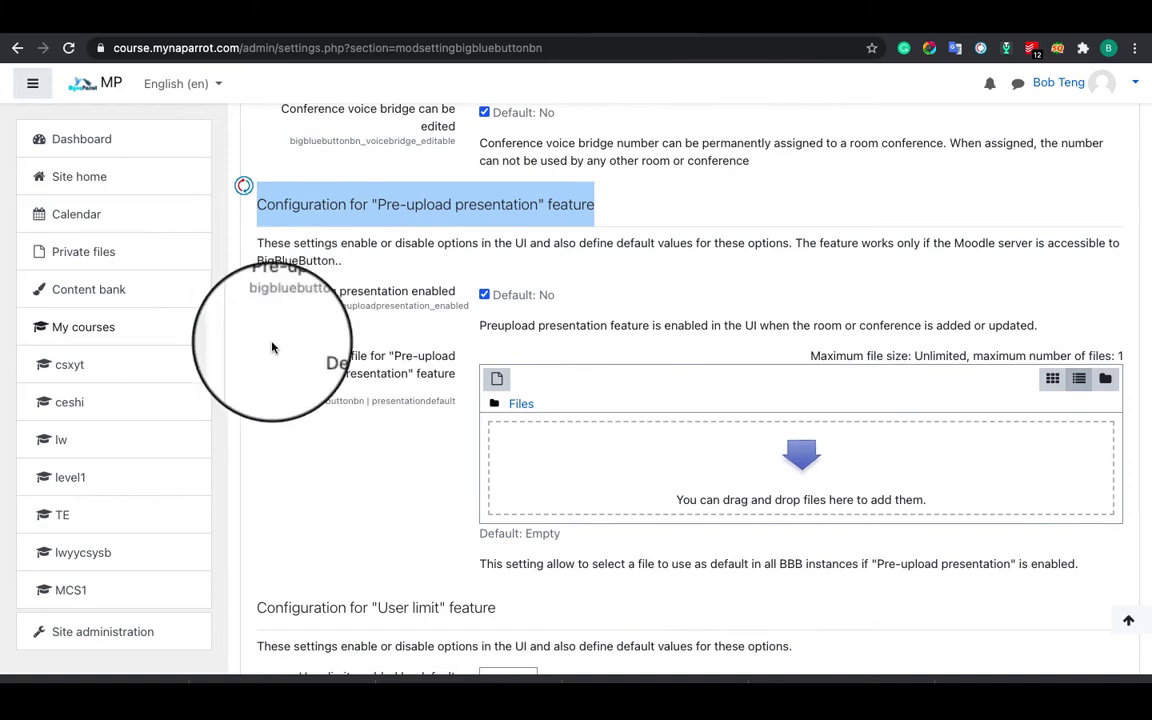
click(272, 340)
scroll(300, 380, down, 2)
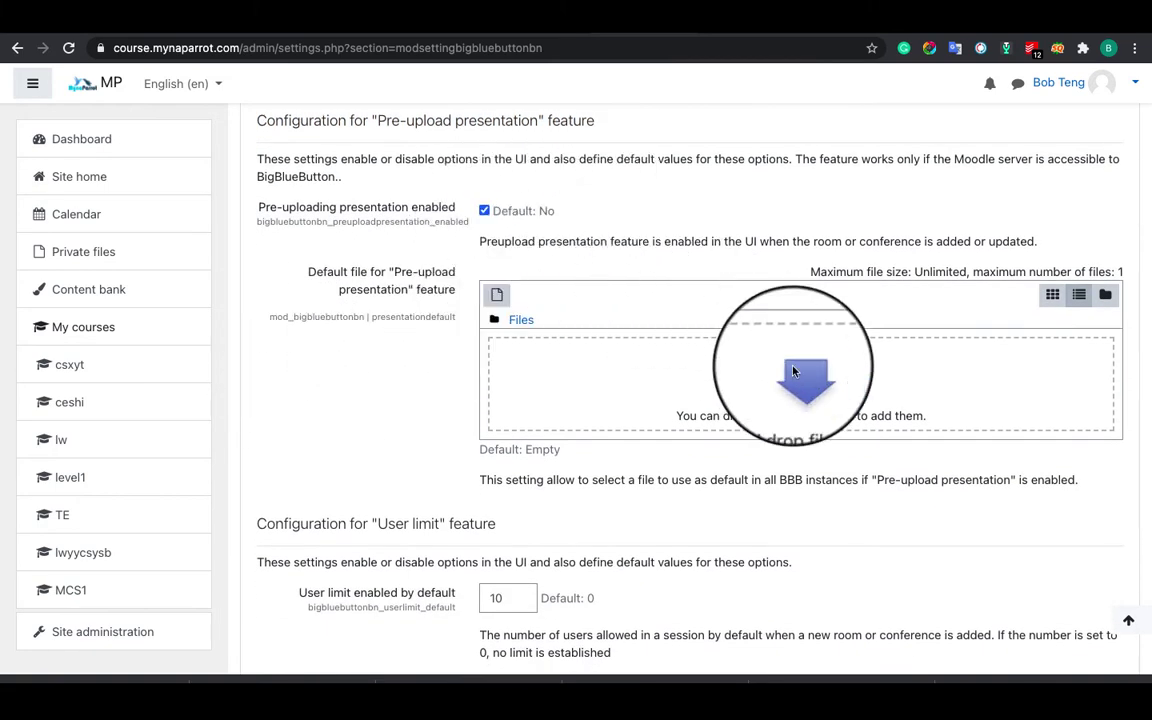
scroll(758, 392, down, 2)
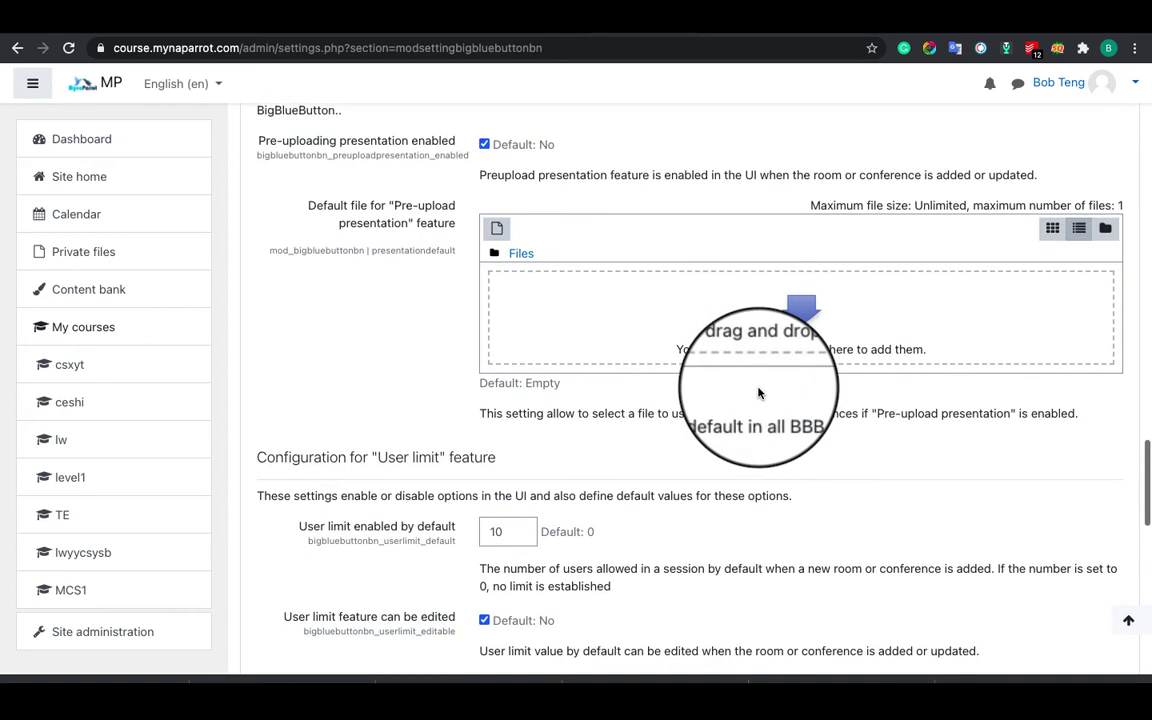
scroll(758, 390, down, 1)
scroll(758, 387, down, 1)
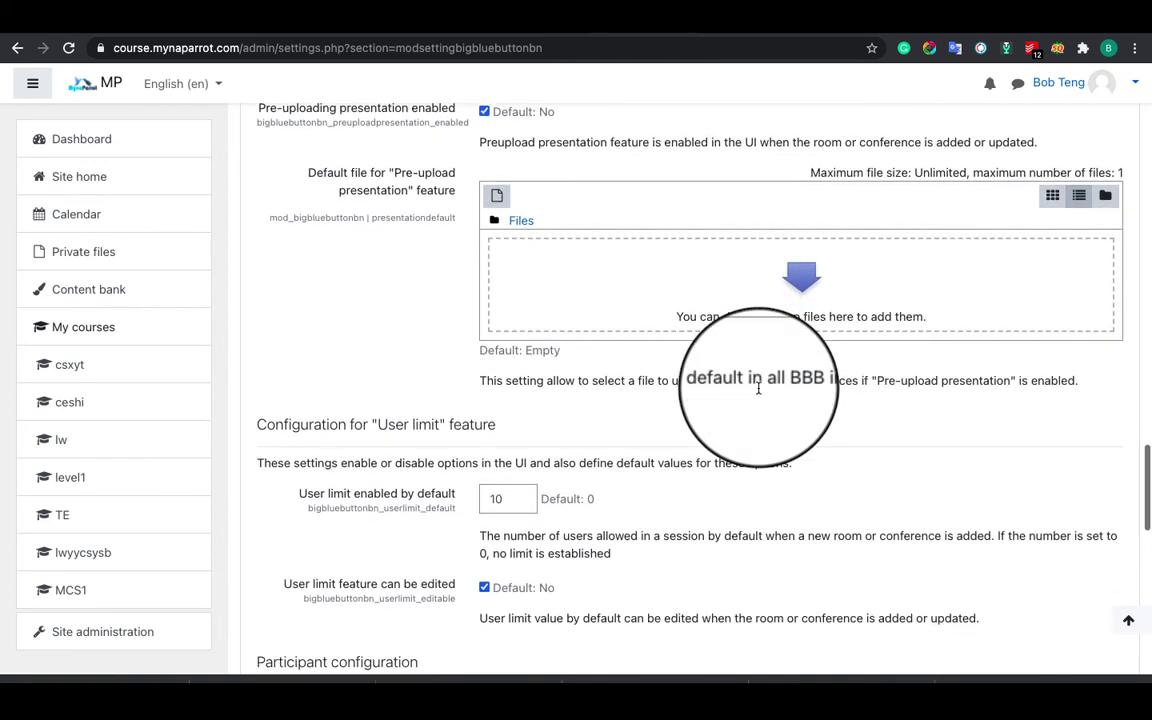
click(806, 281)
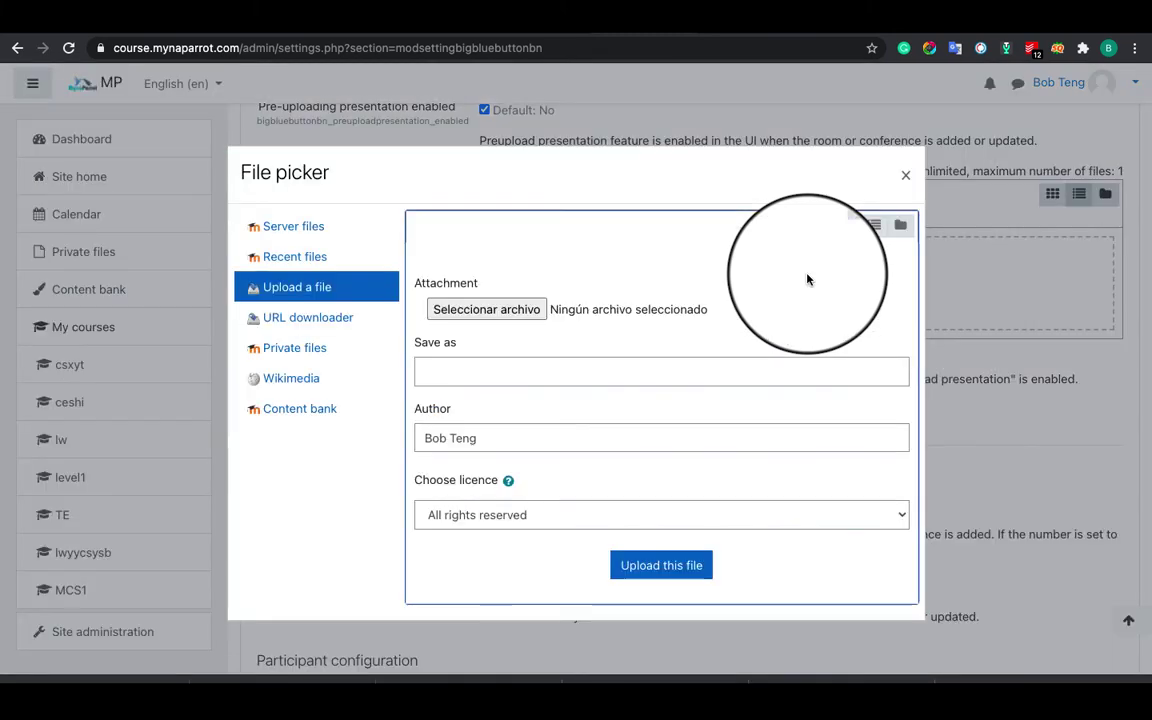
click(905, 177)
scroll(756, 343, down, 1)
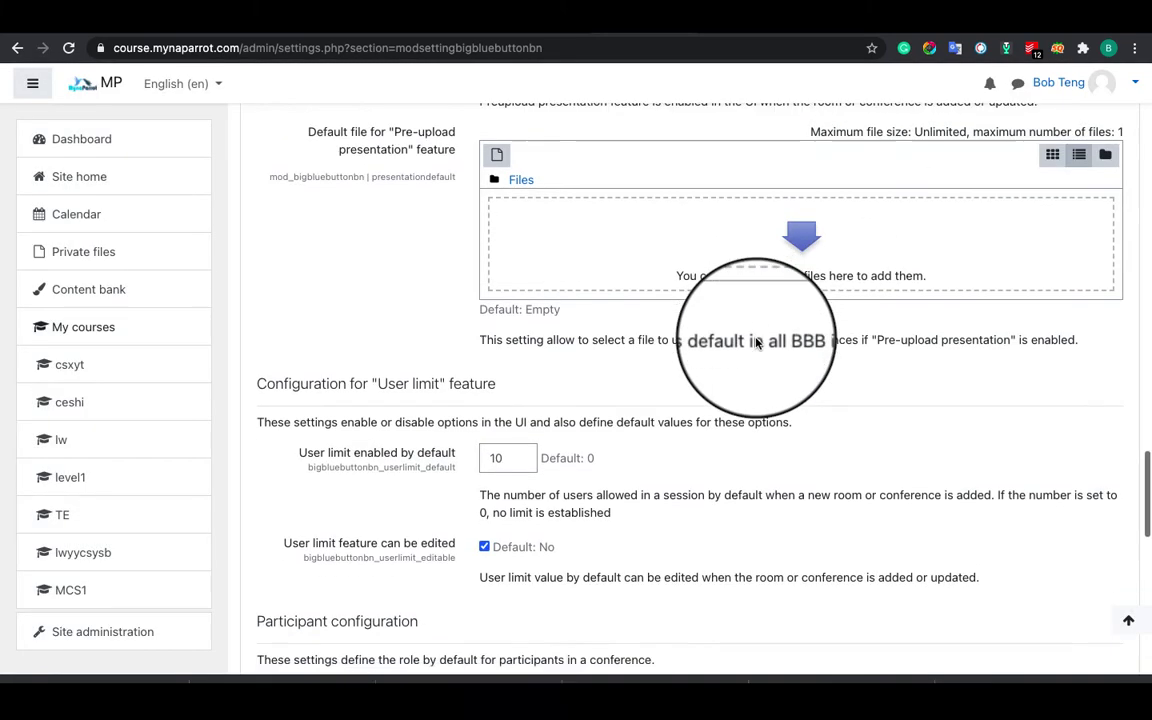
Change the default user limit per session from 10 to 30
scroll(756, 343, down, 3)
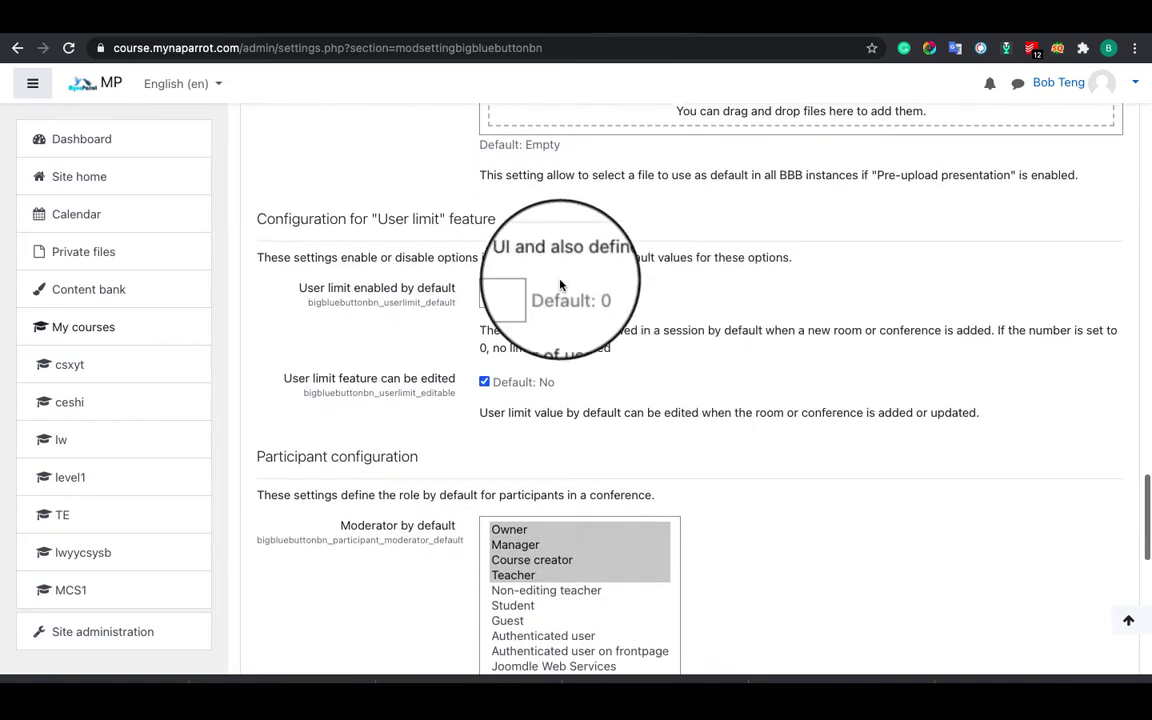
drag(500, 224, 258, 208)
click(354, 319)
scroll(355, 319, down, 1)
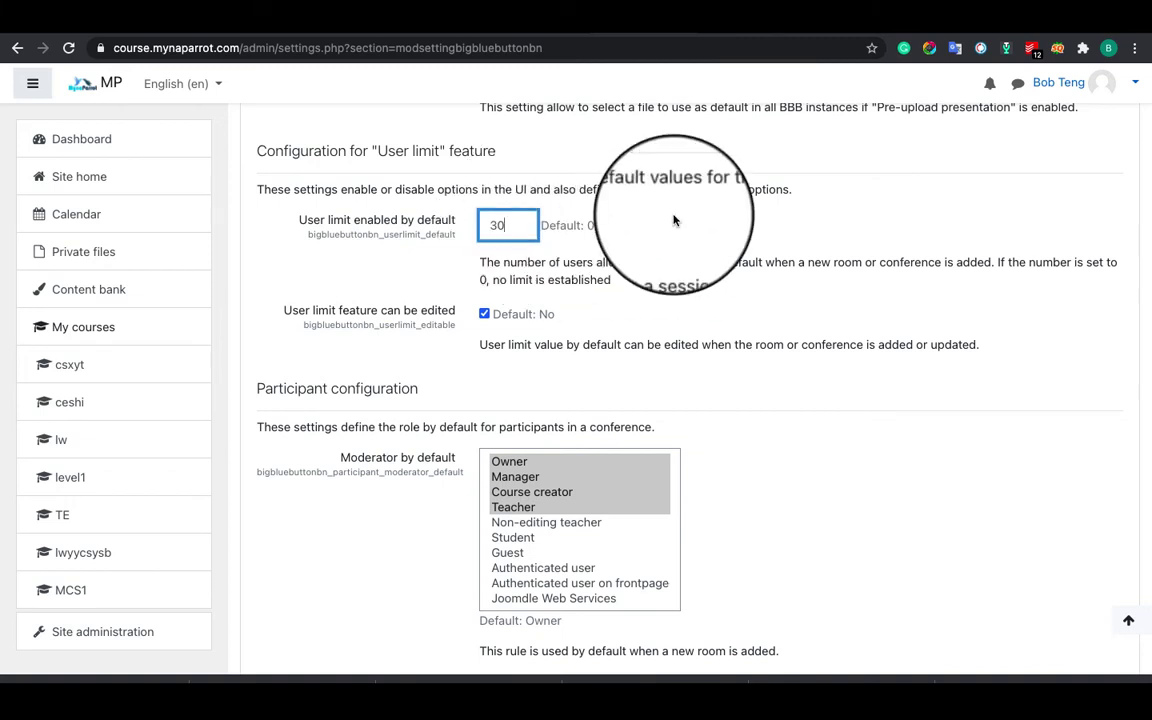
click(643, 299)
scroll(643, 298, down, 1)
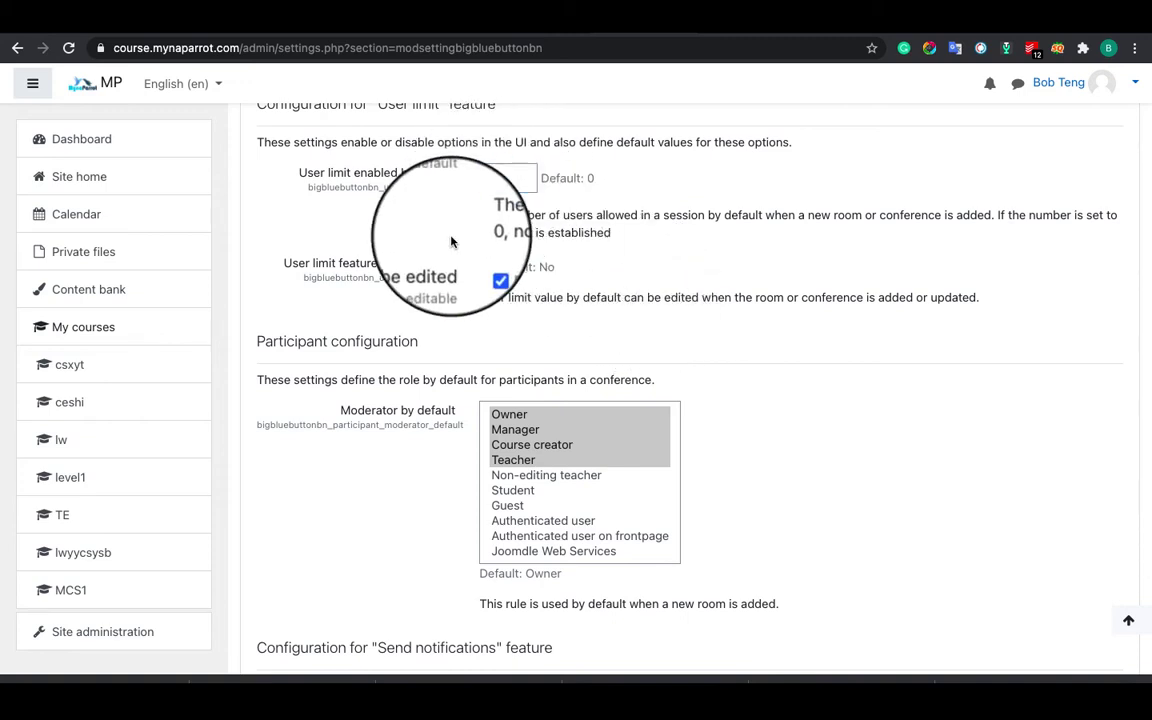
Scroll down to the Mute on Start section and tick 'Mute on start enabled by default'
scroll(455, 240, down, 3)
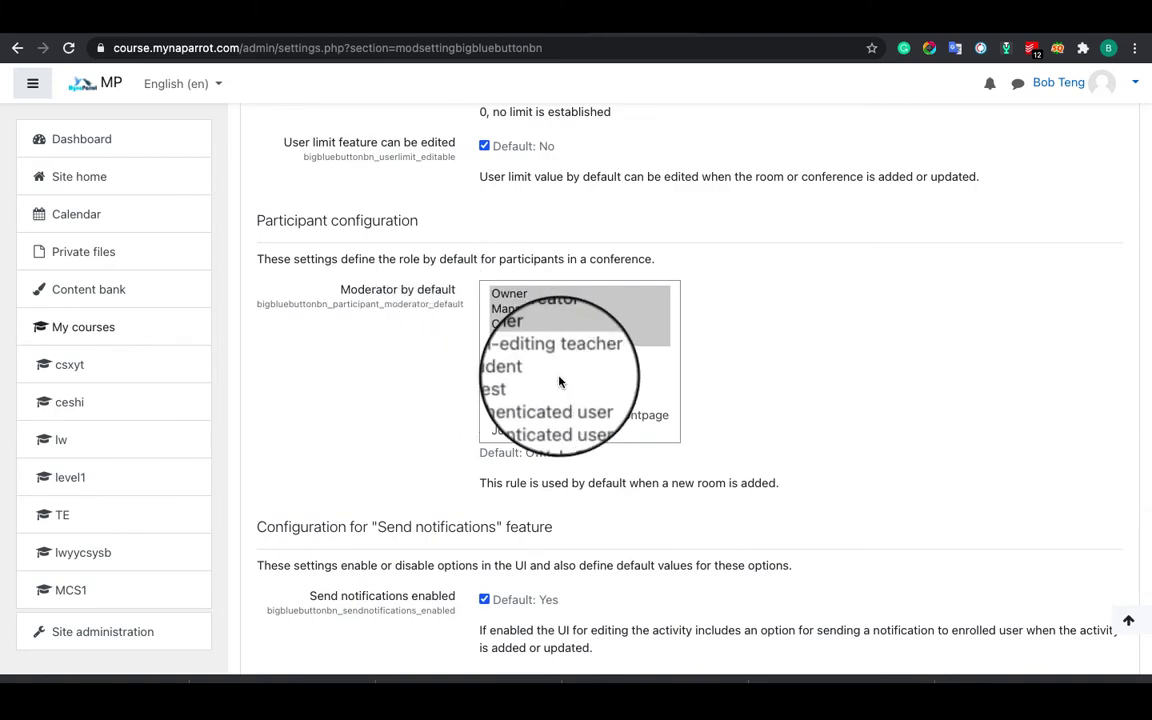
scroll(563, 403, down, 1)
scroll(563, 403, down, 2)
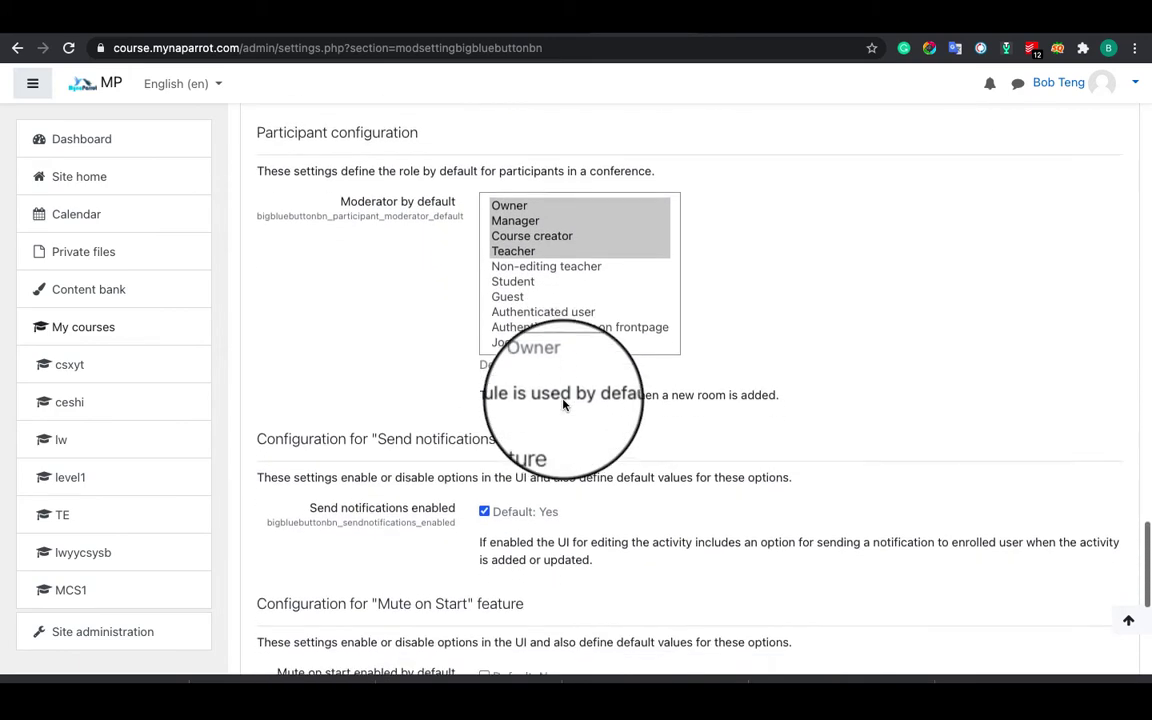
scroll(563, 404, down, 1)
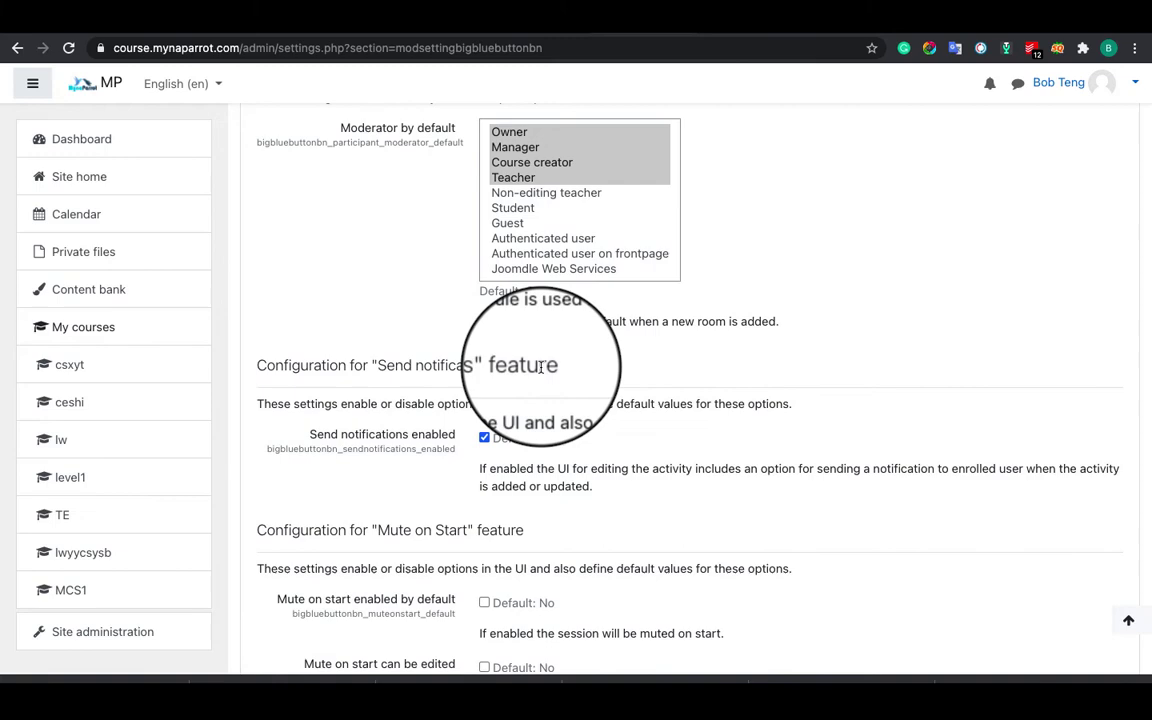
scroll(540, 368, down, 4)
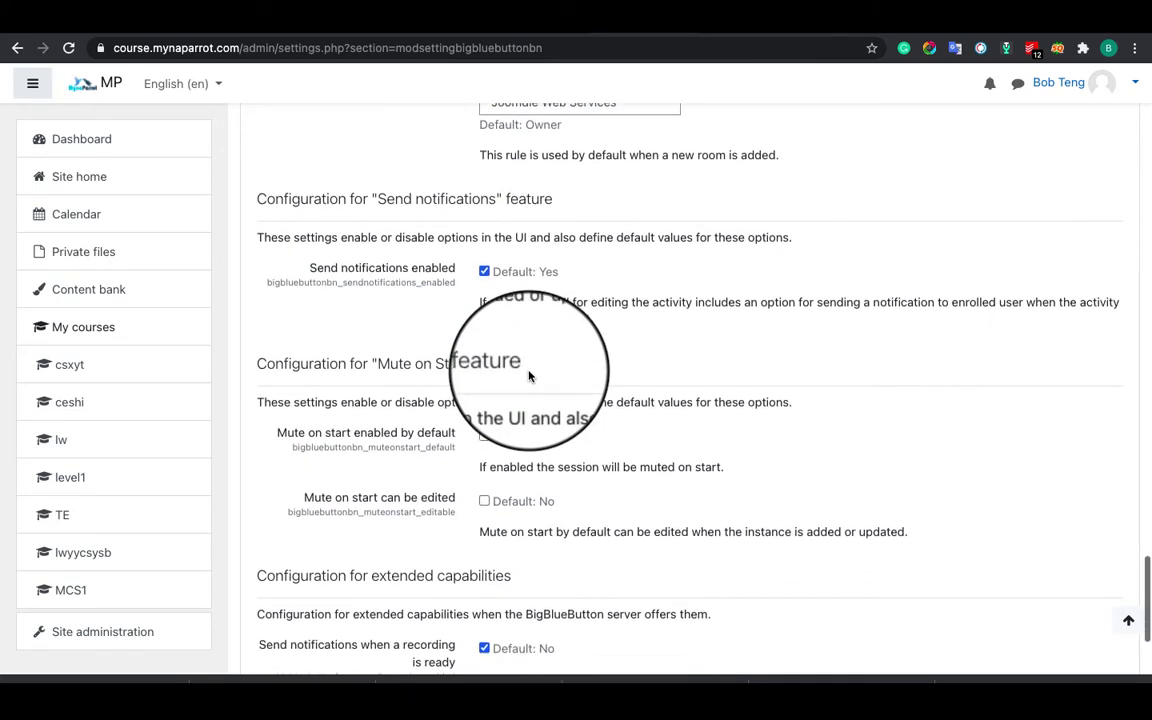
scroll(530, 376, down, 2)
drag(532, 300, 247, 296)
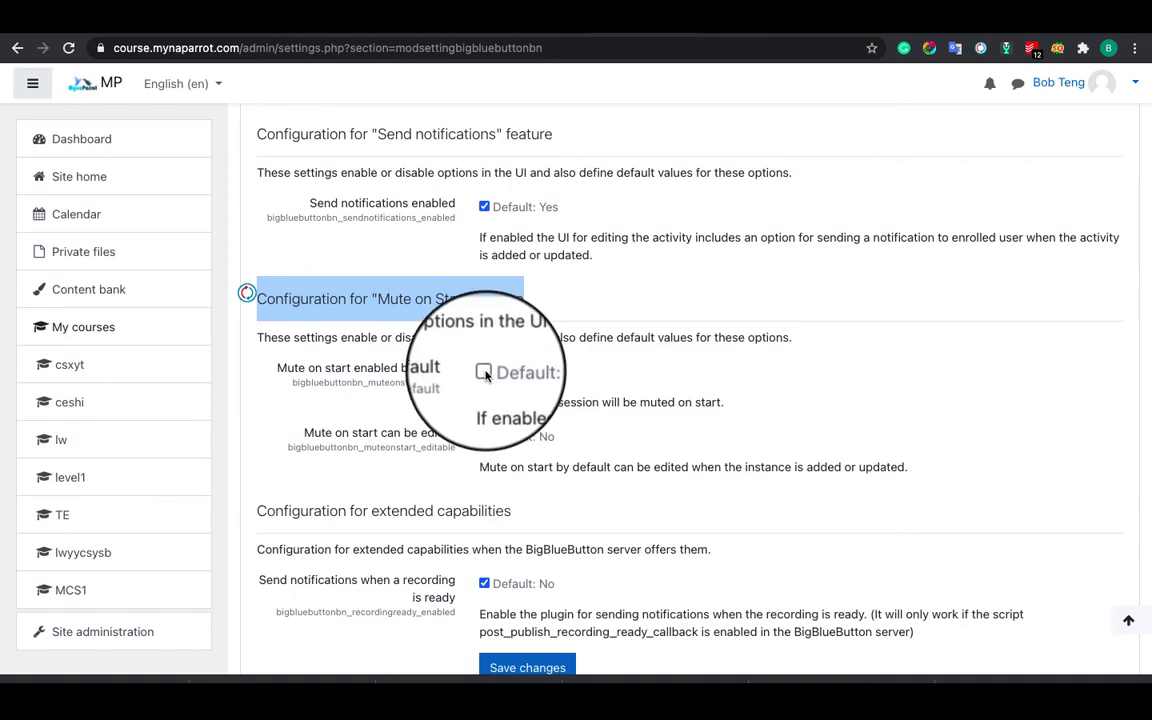
click(484, 372)
scroll(484, 390, down, 2)
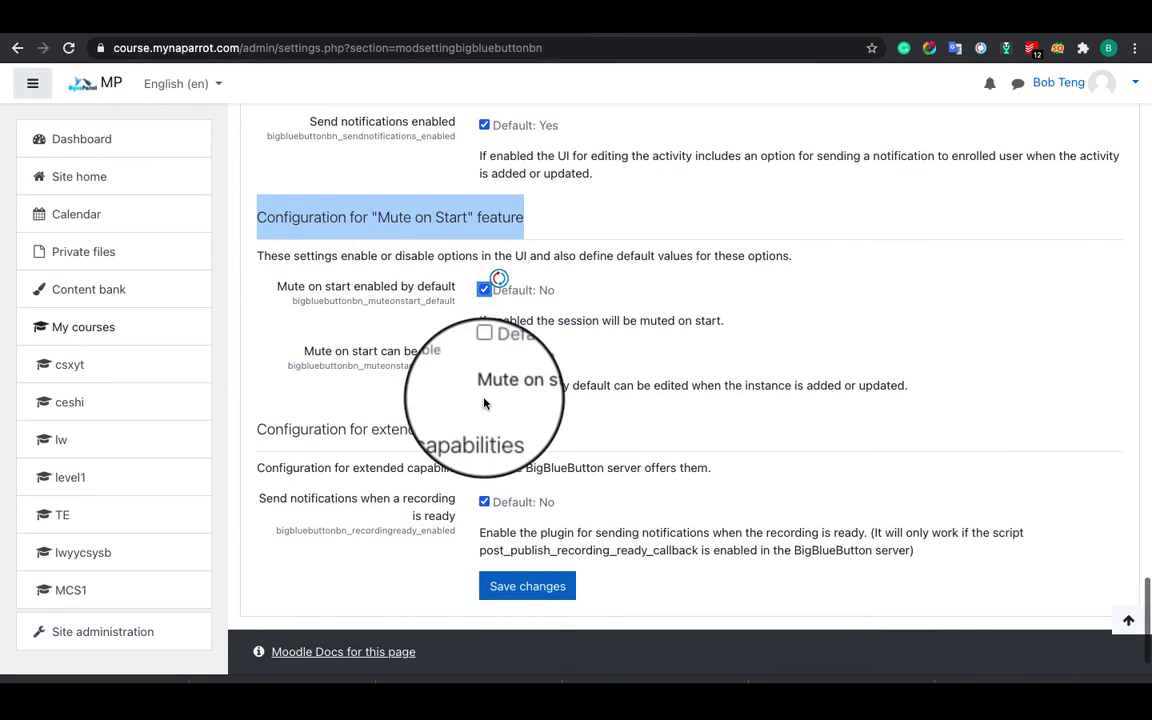
scroll(513, 347, down, 1)
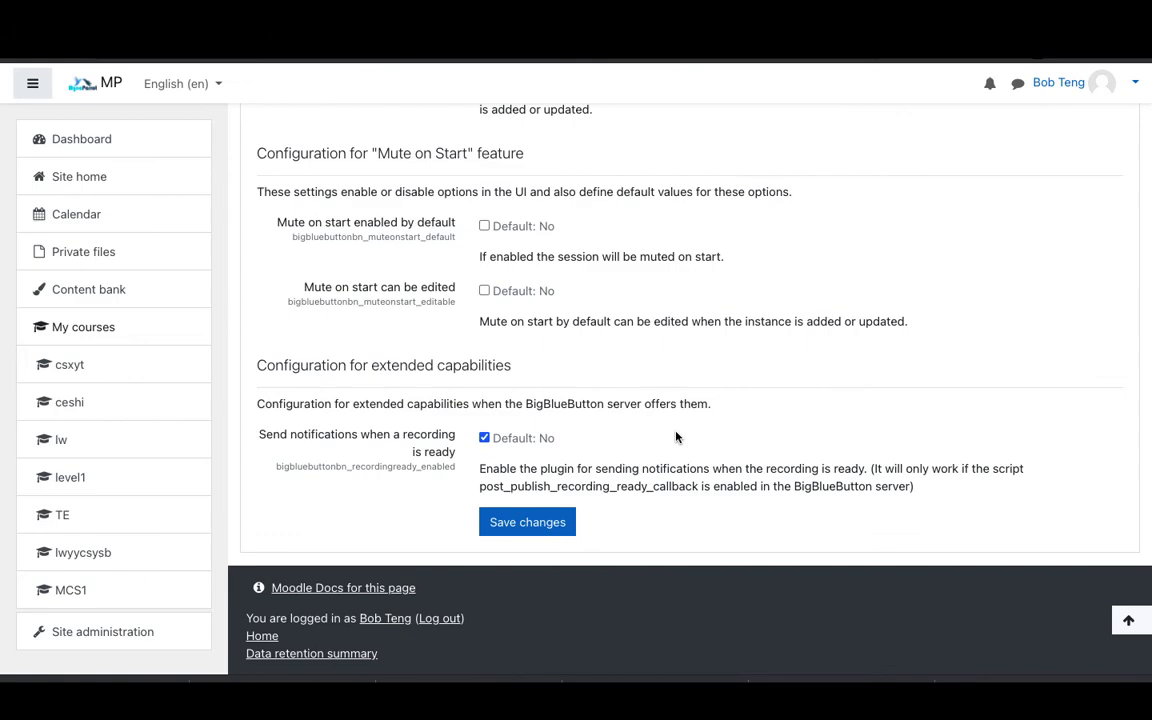
scroll(676, 437, up, 1)
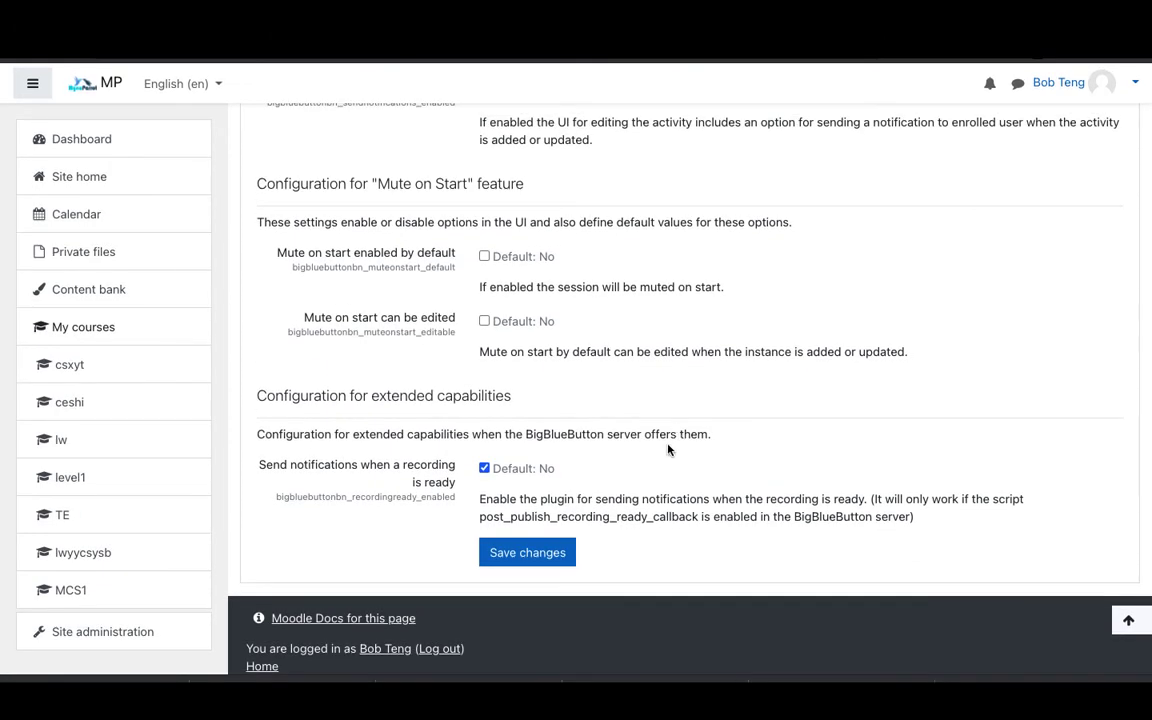
scroll(668, 450, up, 5)
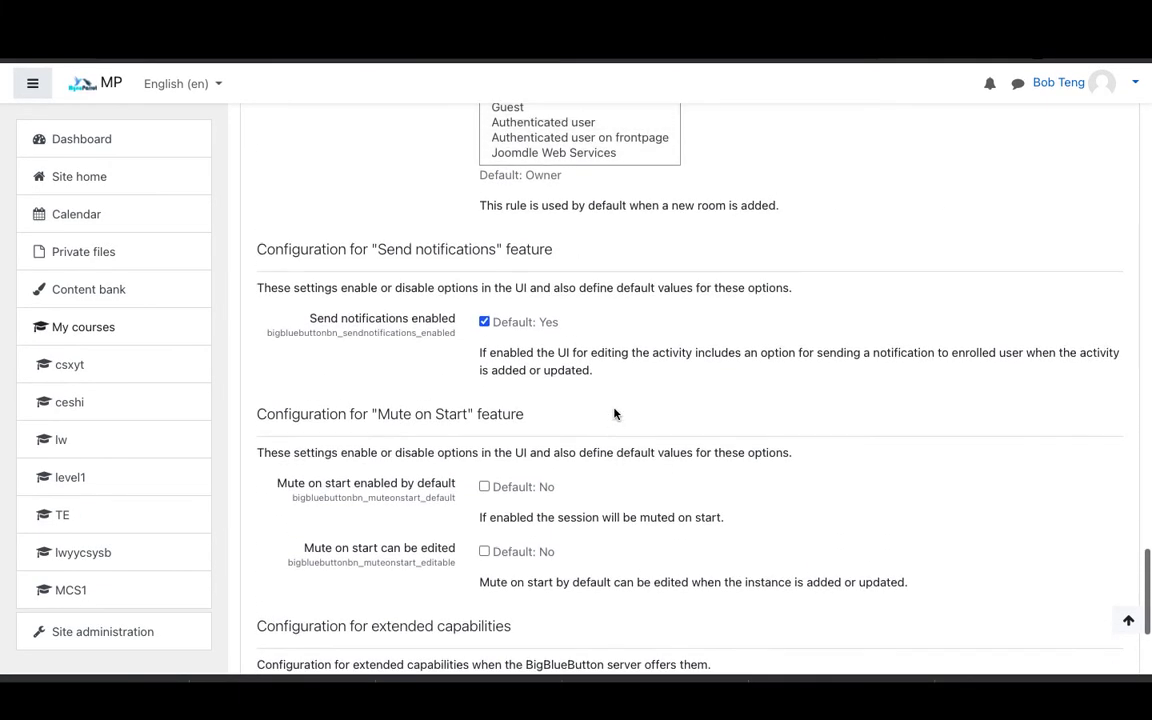
scroll(614, 413, up, 10)
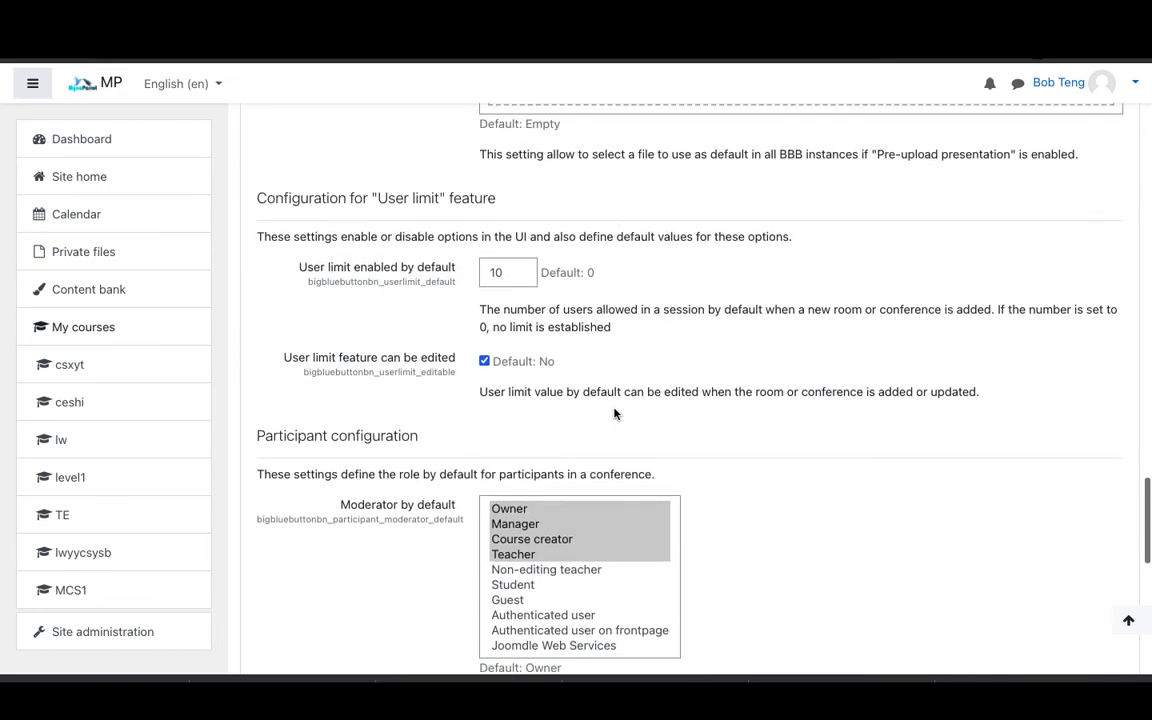
scroll(614, 413, up, 8)
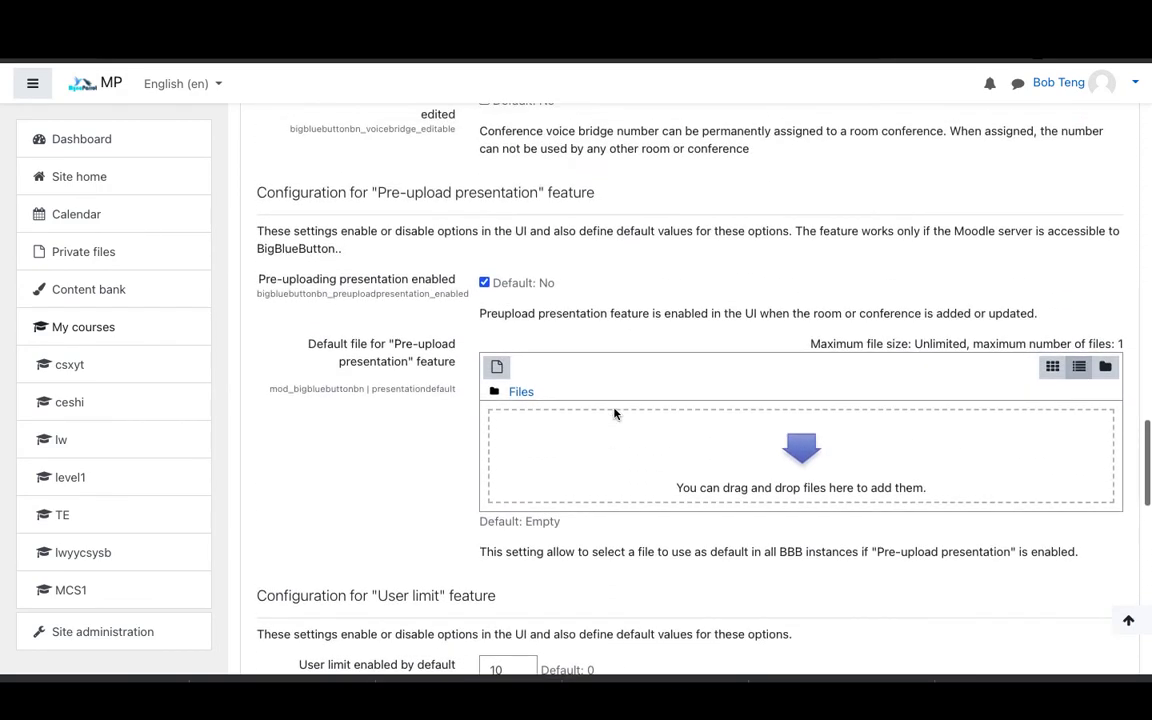
scroll(614, 413, up, 4)
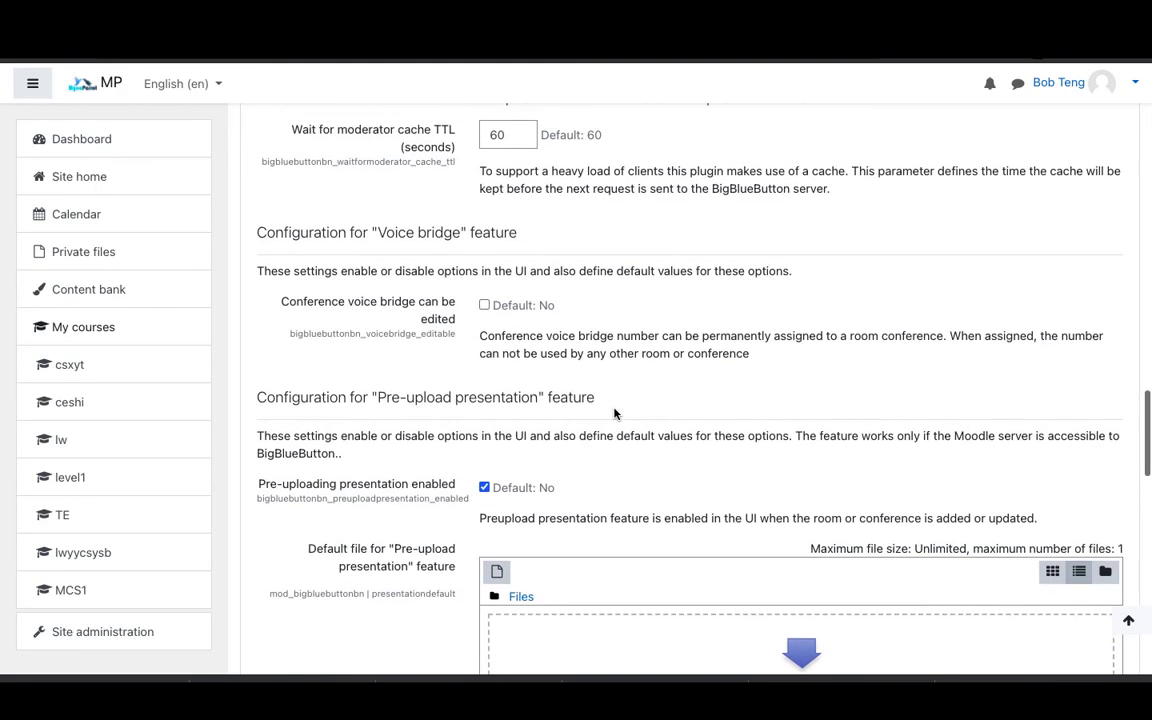
scroll(614, 413, up, 4)
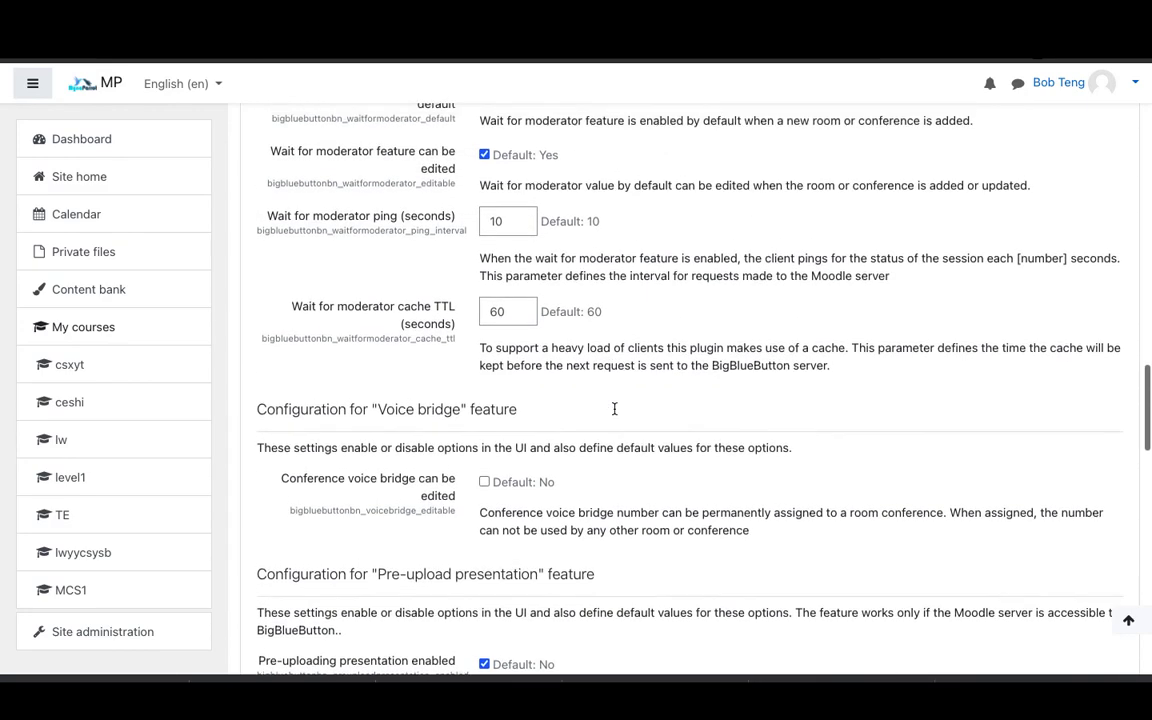
scroll(614, 410, up, 4)
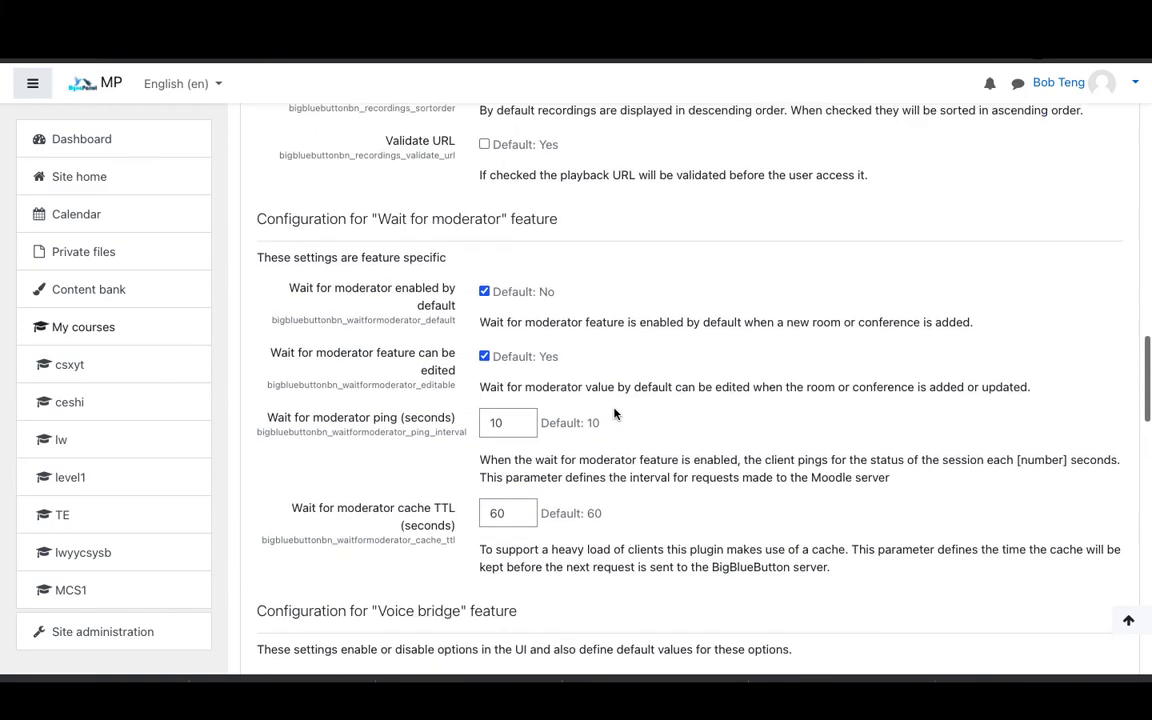
scroll(614, 413, up, 5)
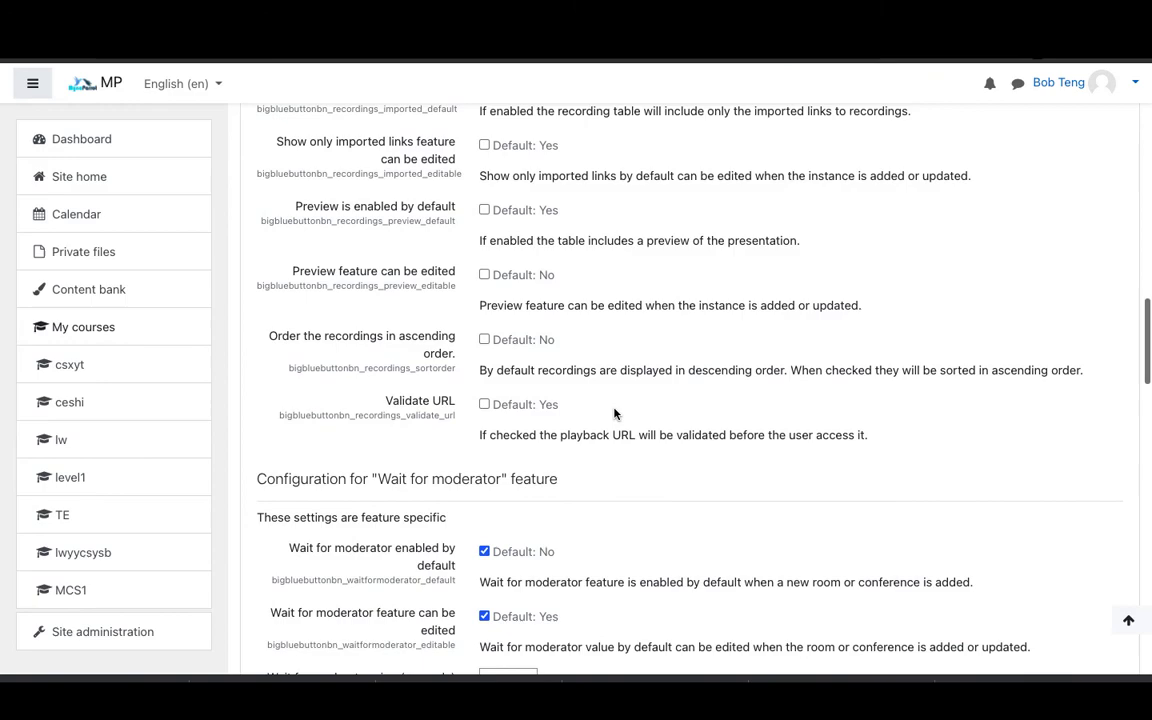
scroll(614, 413, up, 5)
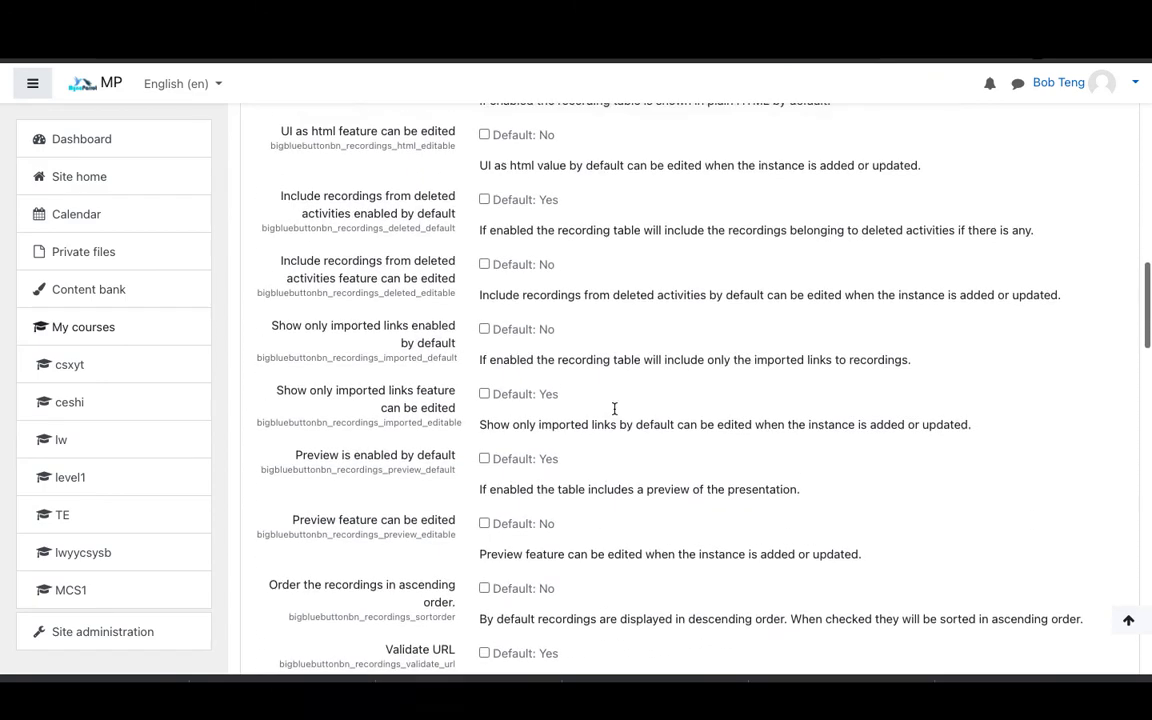
scroll(614, 410, up, 6)
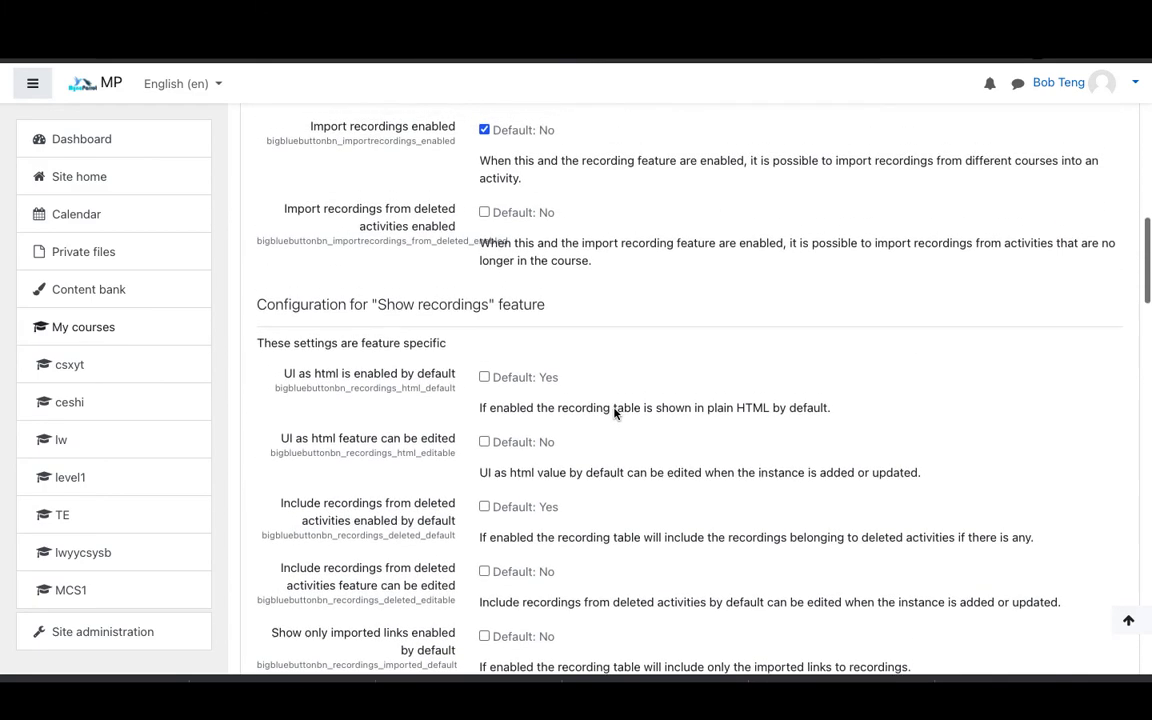
scroll(479, 366, up, 5)
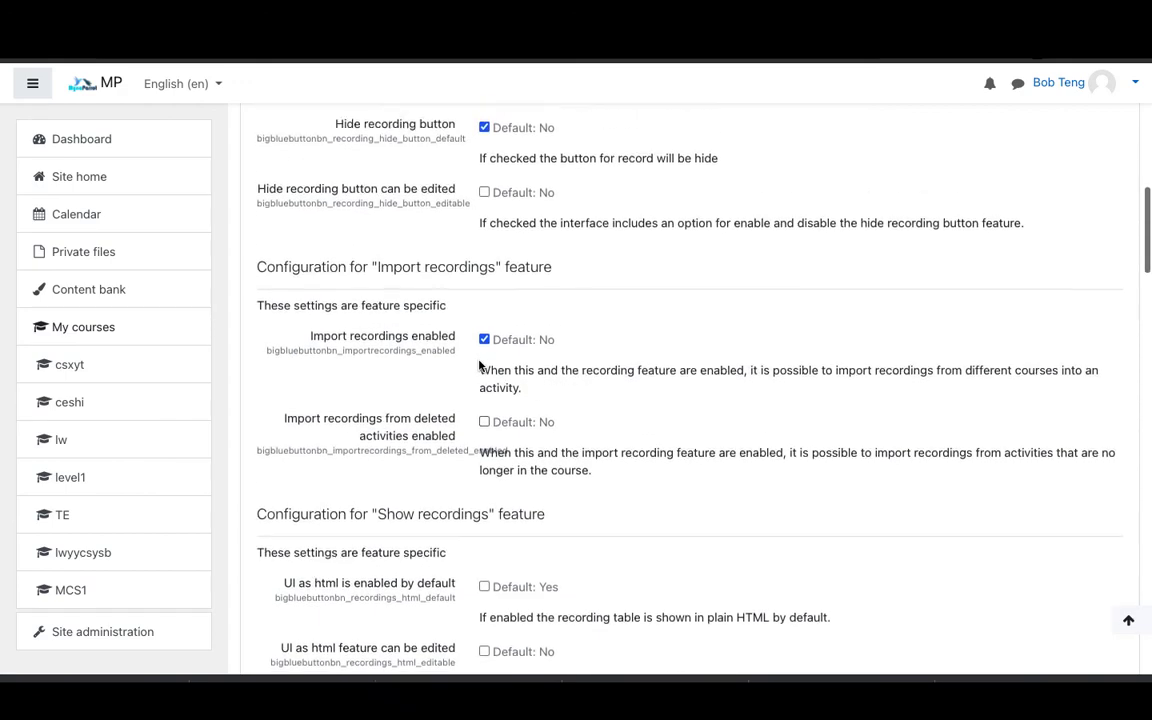
scroll(479, 366, up, 4)
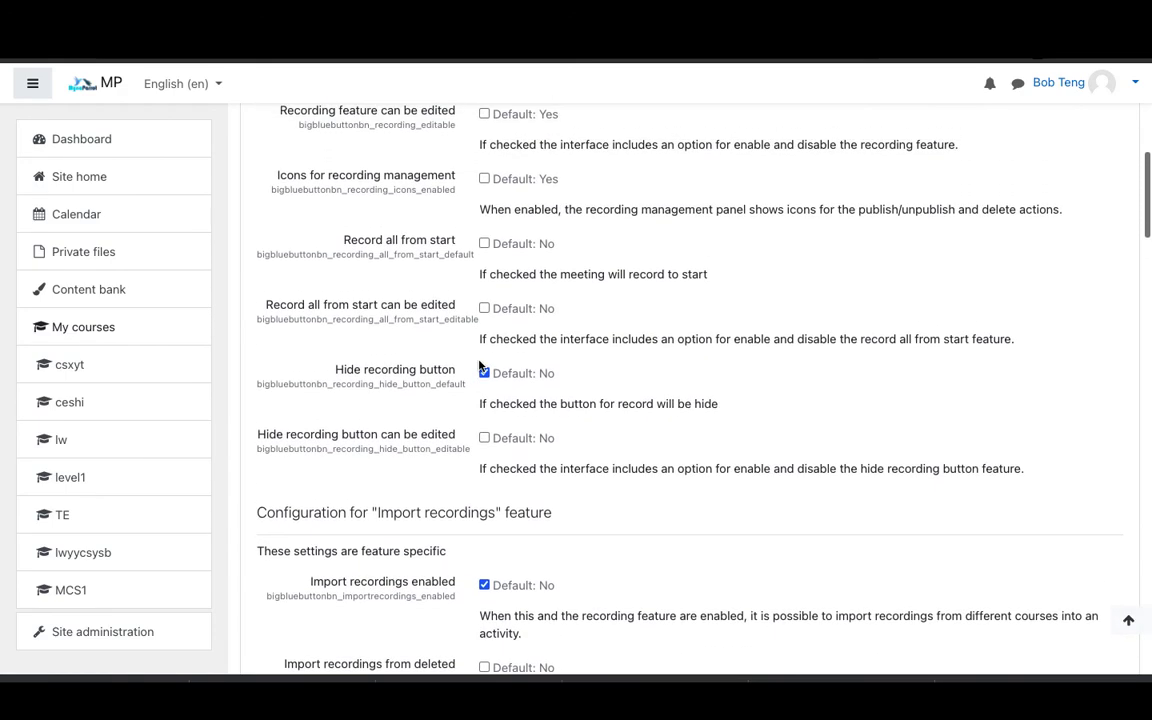
scroll(479, 366, up, 5)
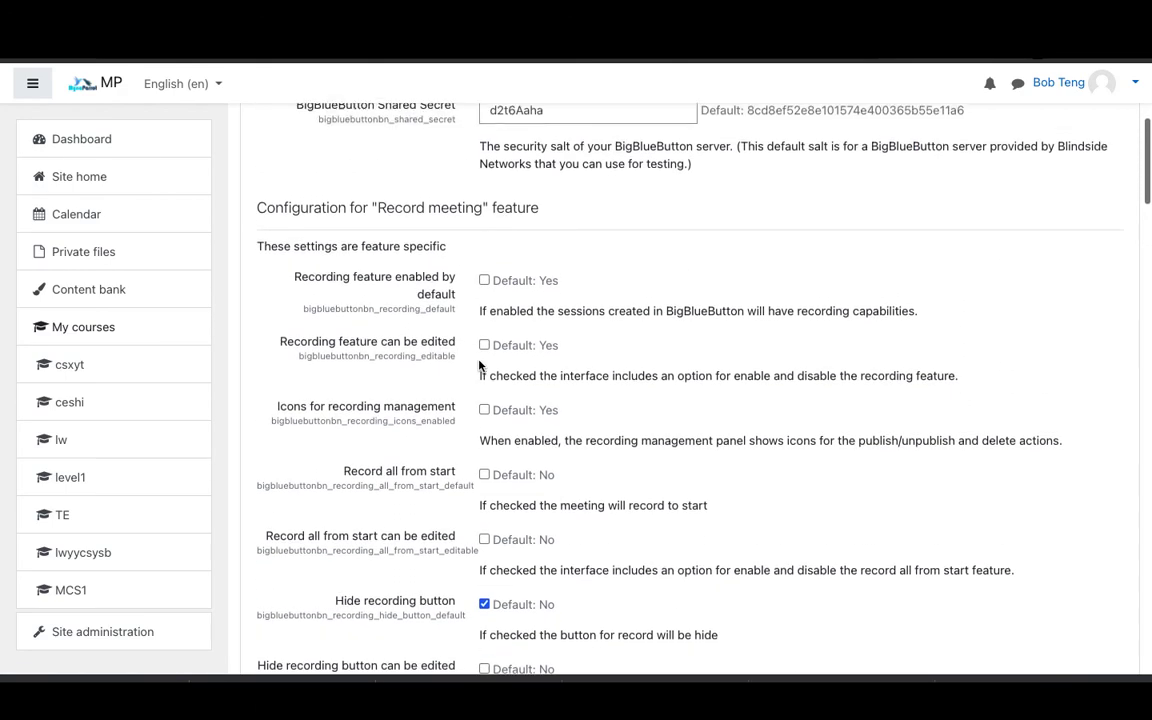
scroll(479, 366, up, 2)
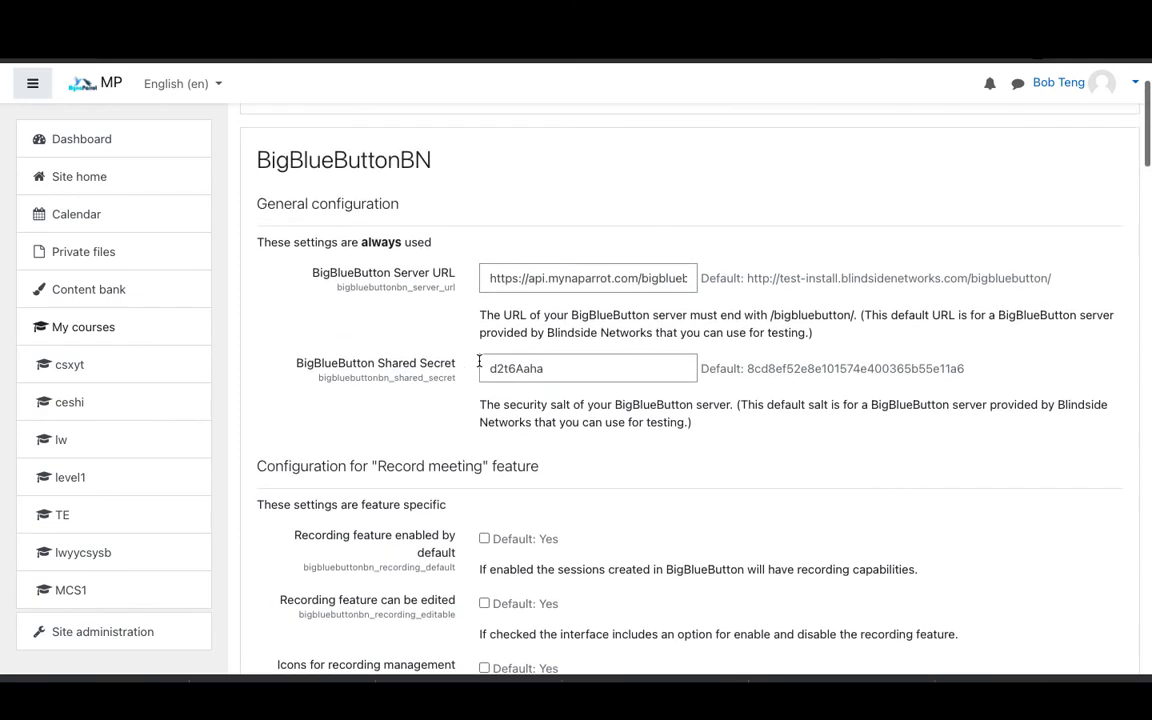
scroll(479, 362, down, 2)
scroll(479, 362, down, 9)
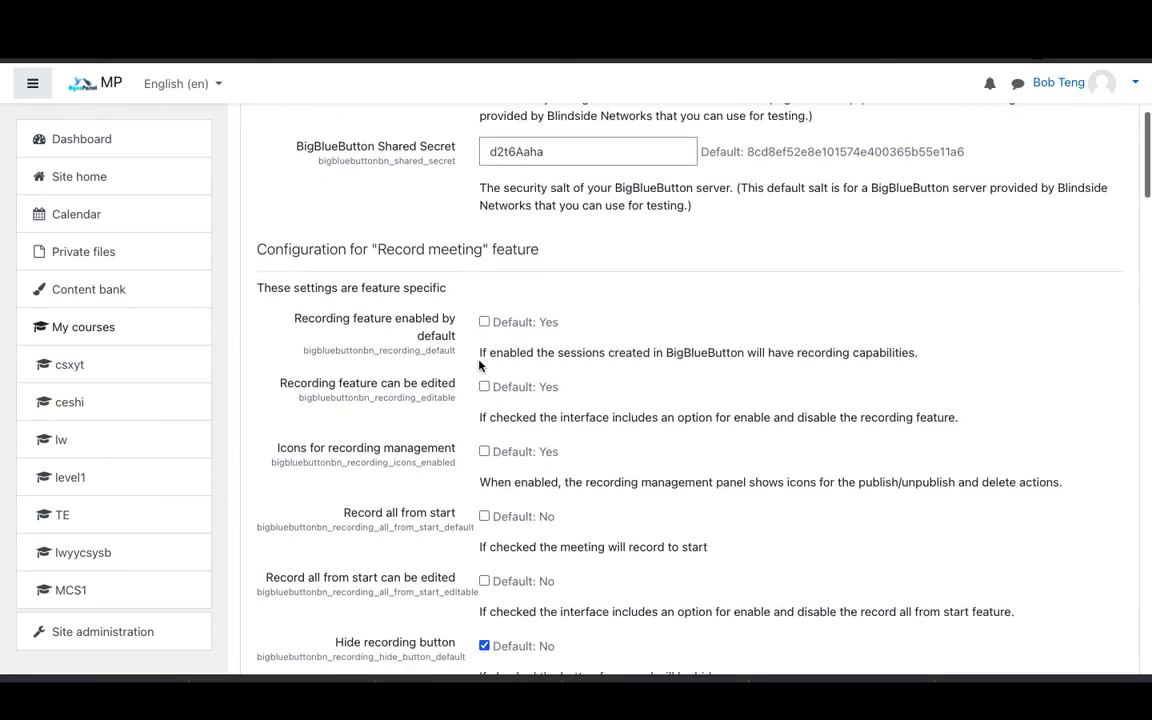
scroll(479, 366, down, 20)
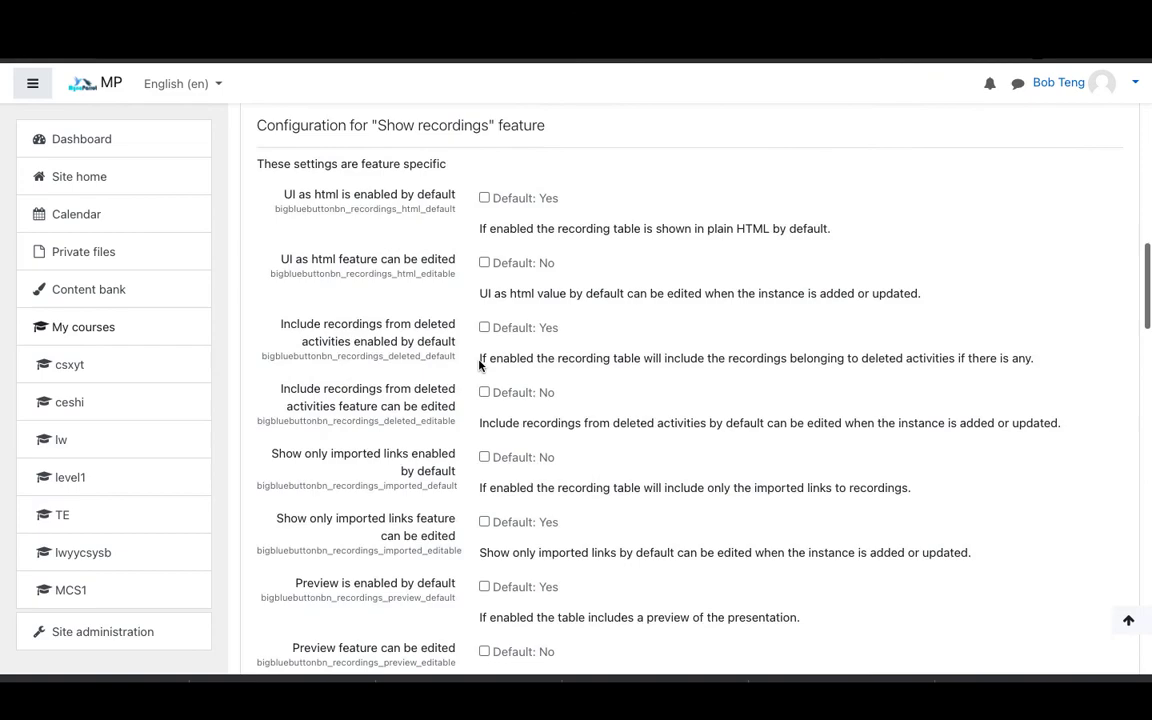
scroll(479, 366, down, 20)
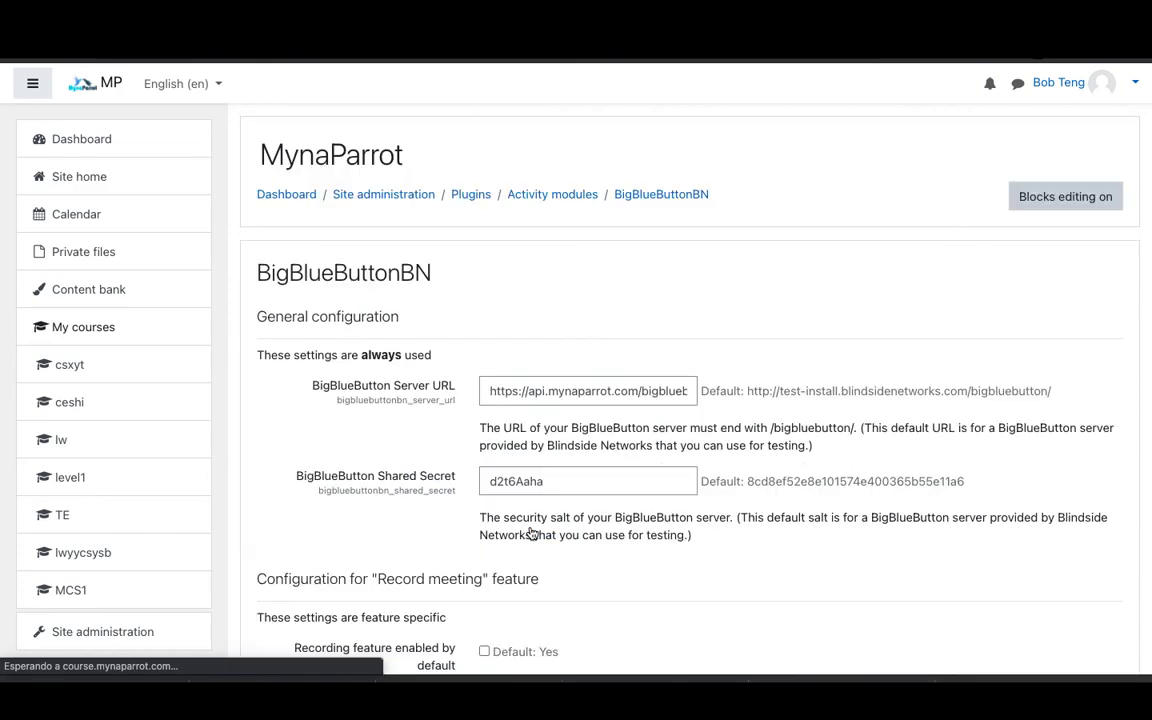
scroll(530, 533, down, 10)
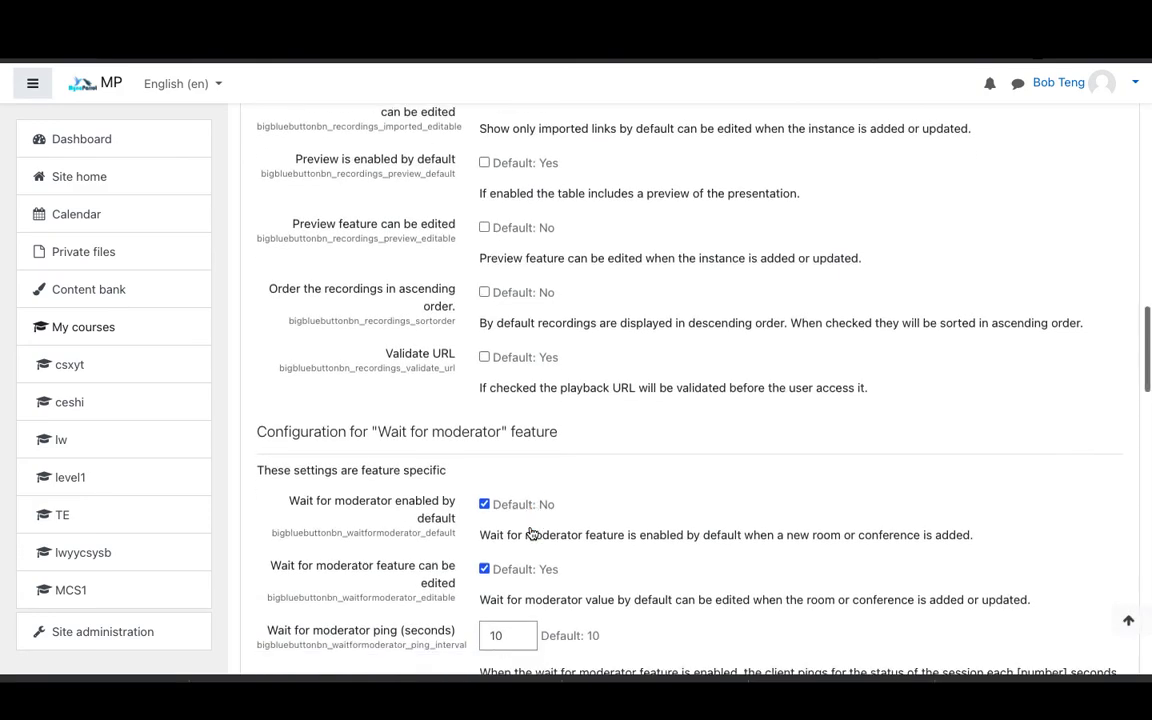